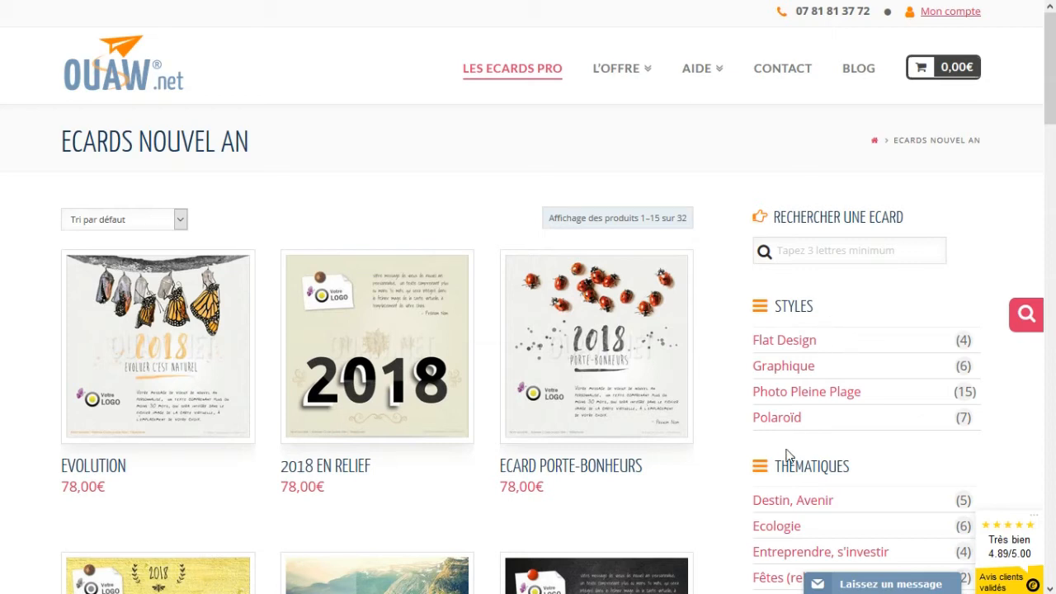
- Filter the New Year ecards to the Photo Pleine Plage style and scroll to Prendre de la hauteur
{"action": "left_click", "coordinate": [790, 394]}
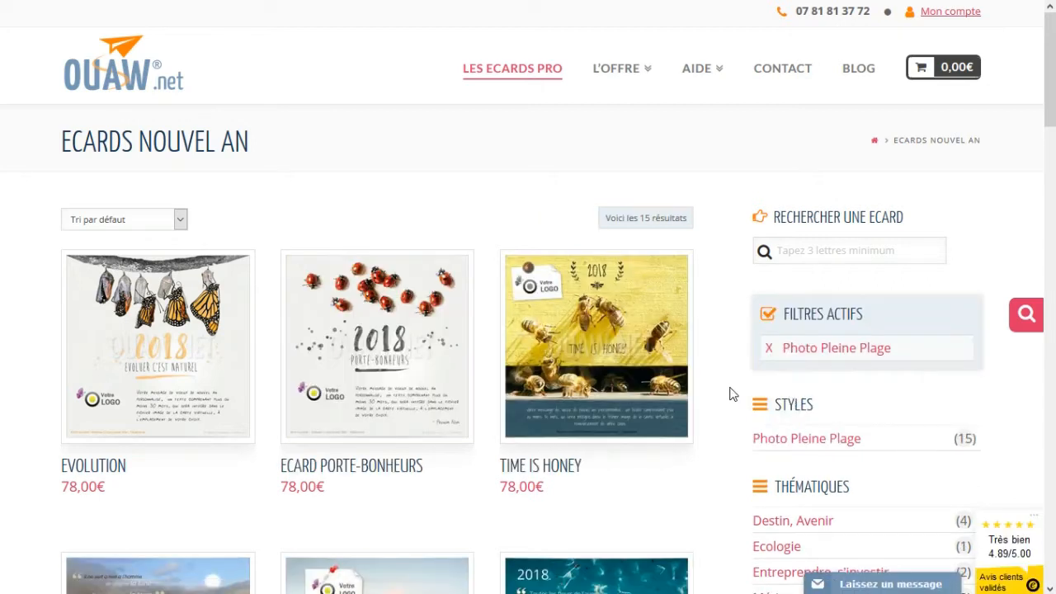
{"action": "scroll", "coordinate": [730, 394], "scroll_direction": "down", "scroll_amount": 5}
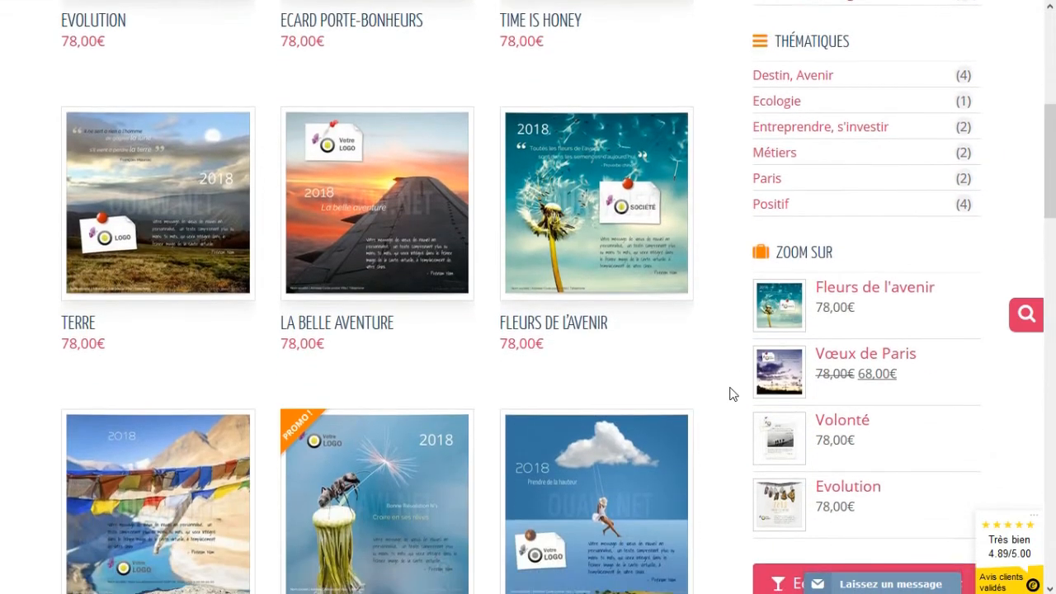
{"action": "scroll", "coordinate": [730, 395], "scroll_direction": "down", "scroll_amount": 1}
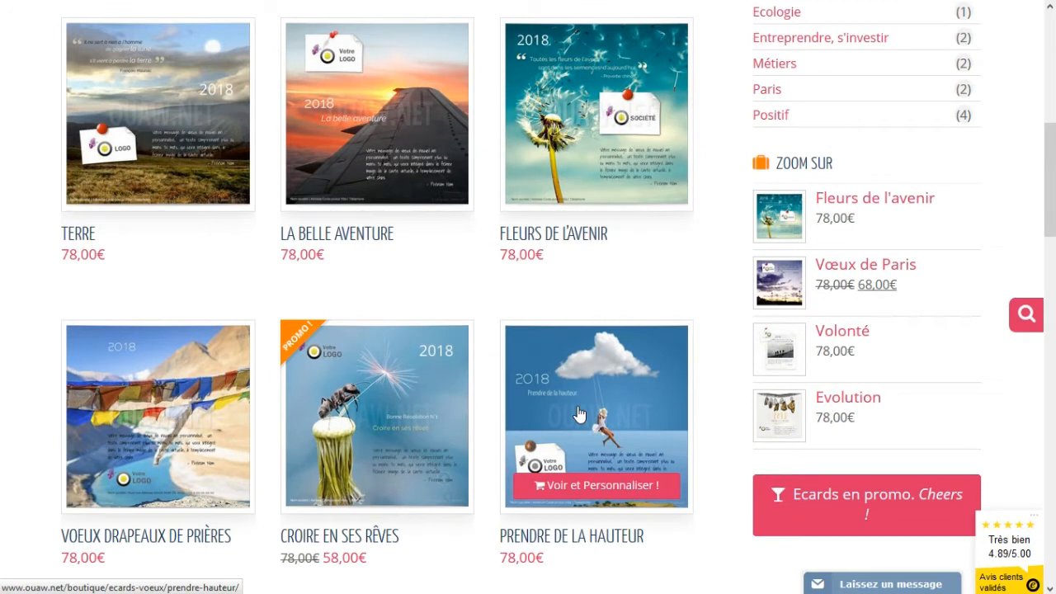
- Open the Prendre de la hauteur ecard and delete the placeholder logo from its pinned note
{"action": "left_click", "coordinate": [617, 433]}
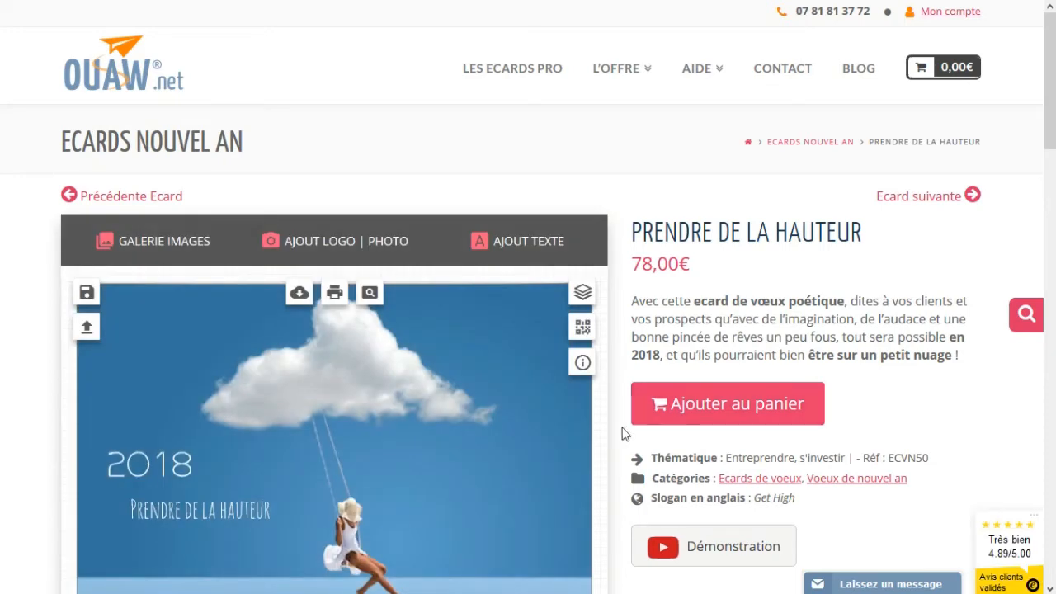
{"action": "scroll", "coordinate": [458, 423], "scroll_direction": "down", "scroll_amount": 3}
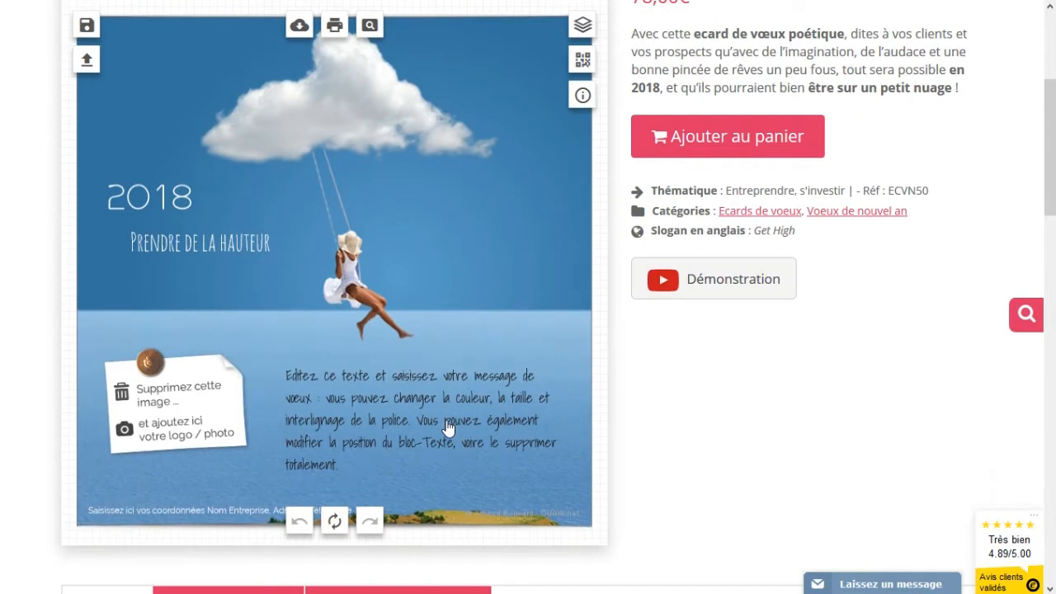
{"action": "scroll", "coordinate": [1045, 151], "scroll_direction": "up", "scroll_amount": 1}
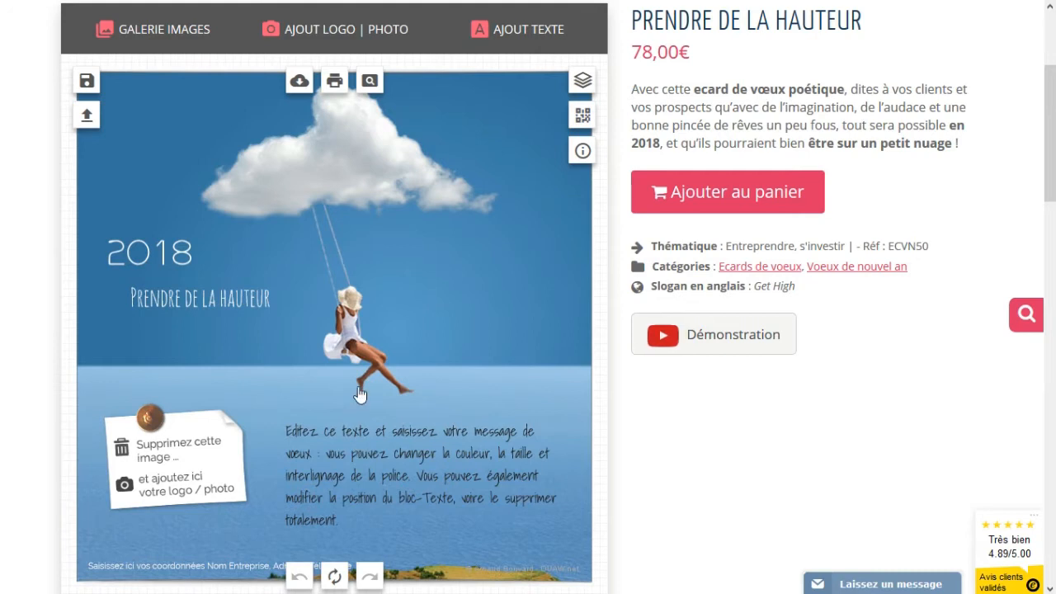
{"action": "left_click", "coordinate": [169, 494]}
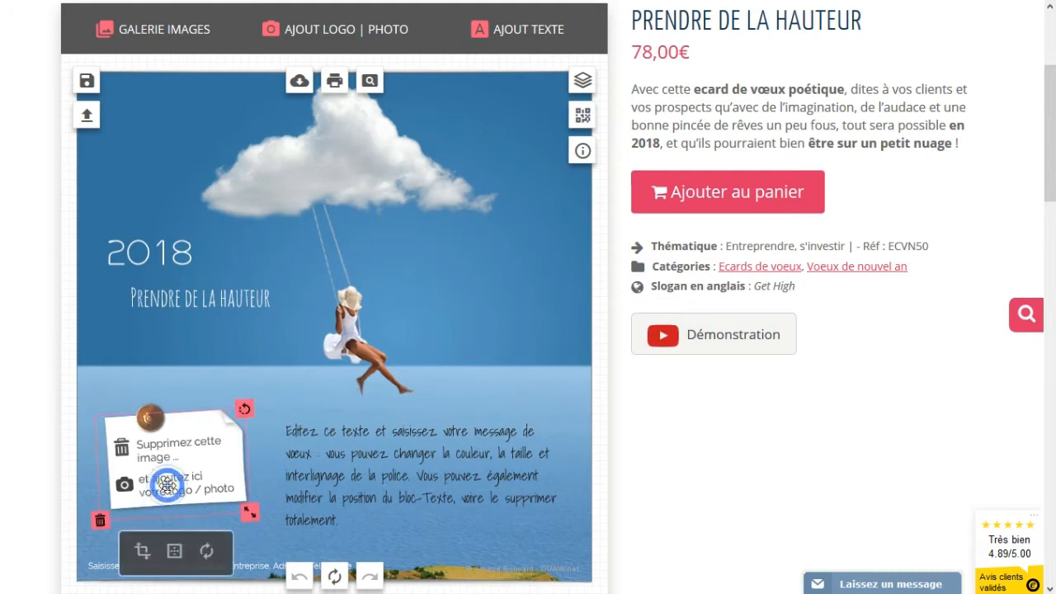
{"action": "left_click", "coordinate": [100, 521]}
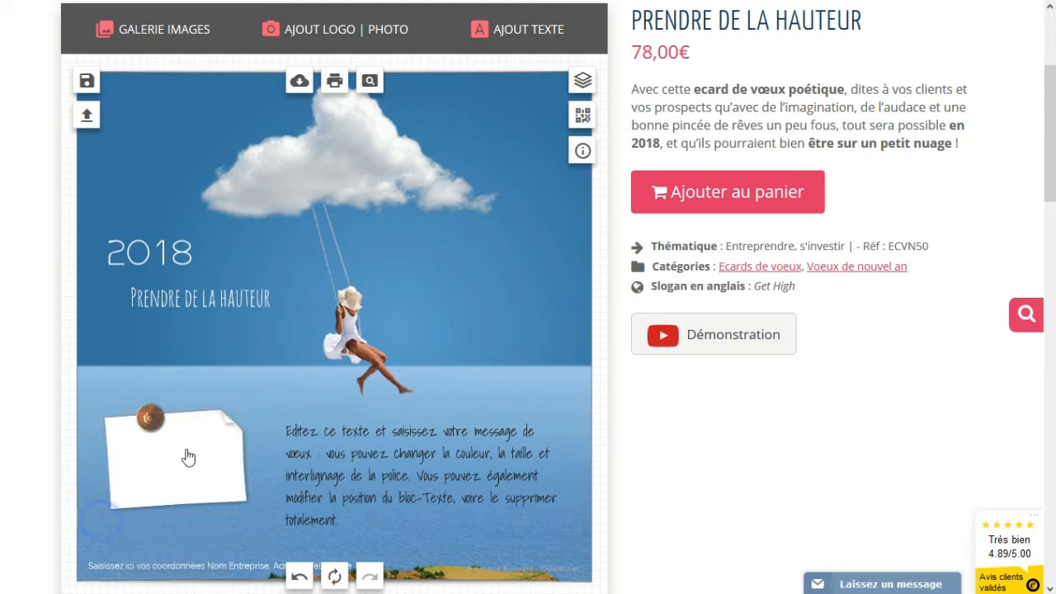
{"action": "left_click", "coordinate": [328, 37]}
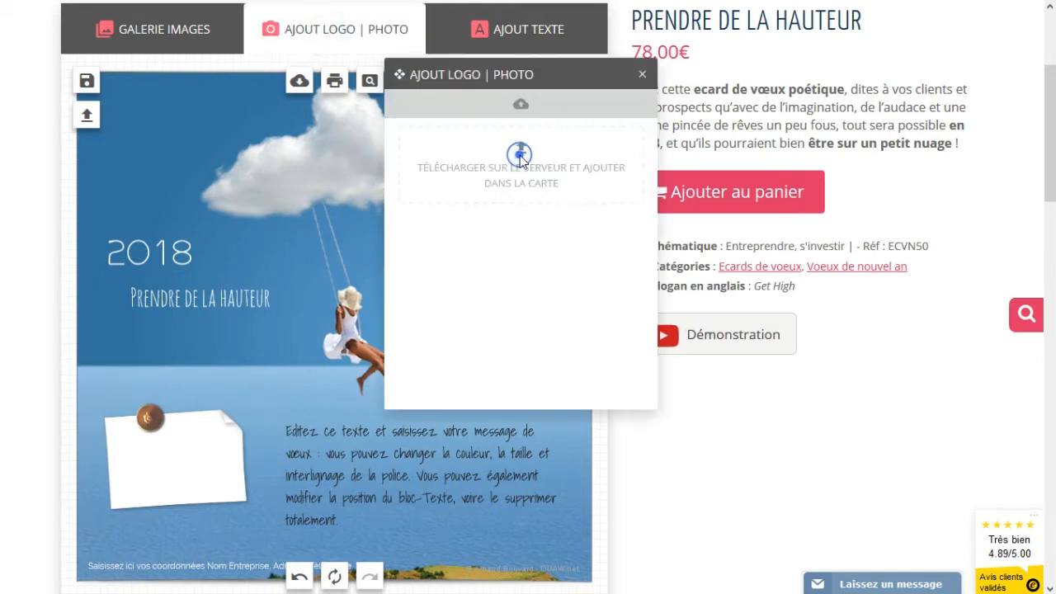
{"action": "left_click", "coordinate": [522, 160]}
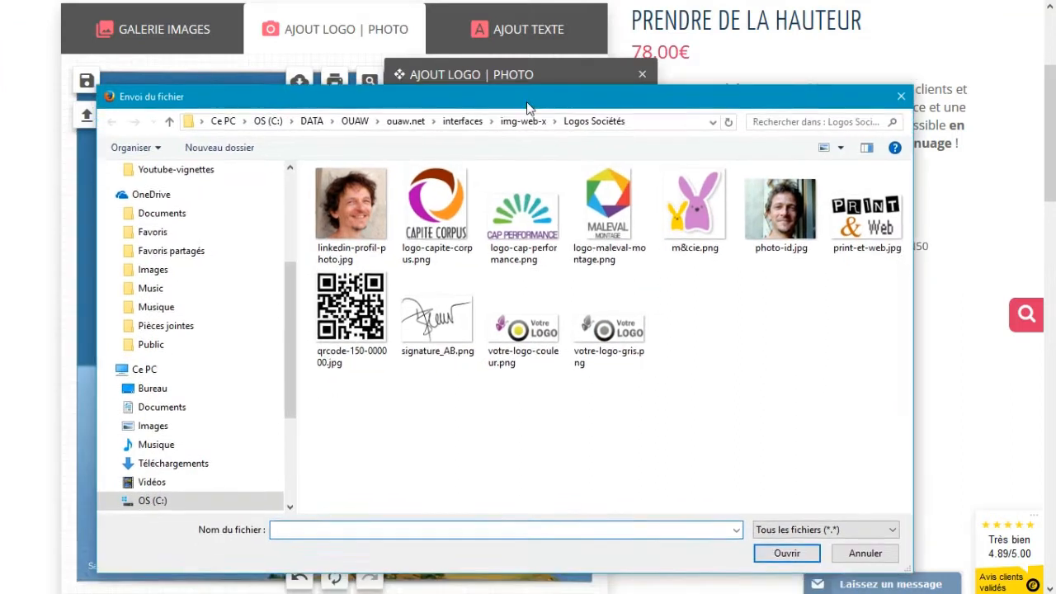
{"action": "left_click", "coordinate": [867, 210]}
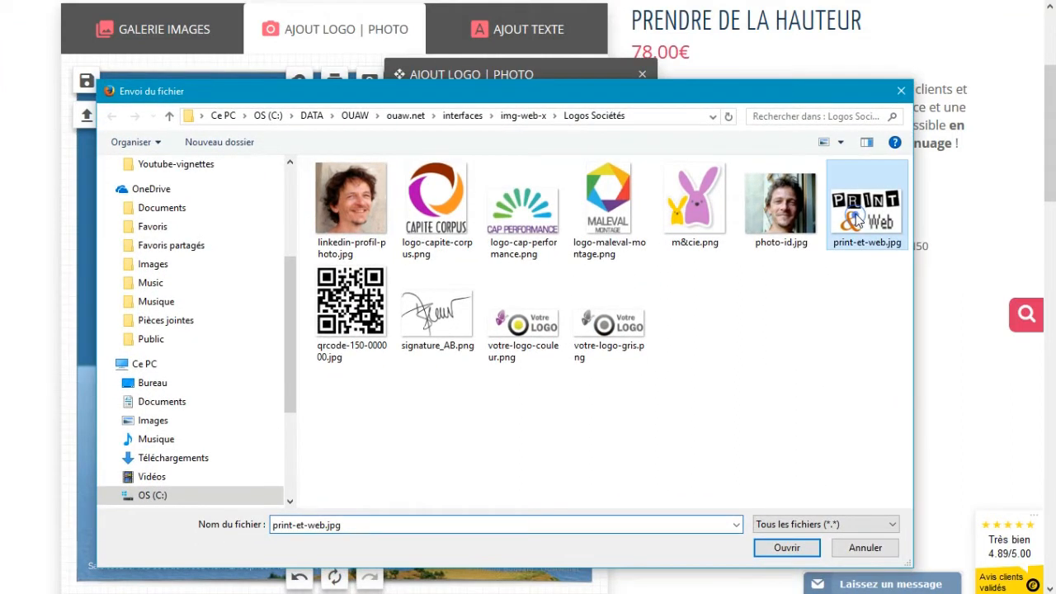
{"action": "left_click", "coordinate": [788, 549]}
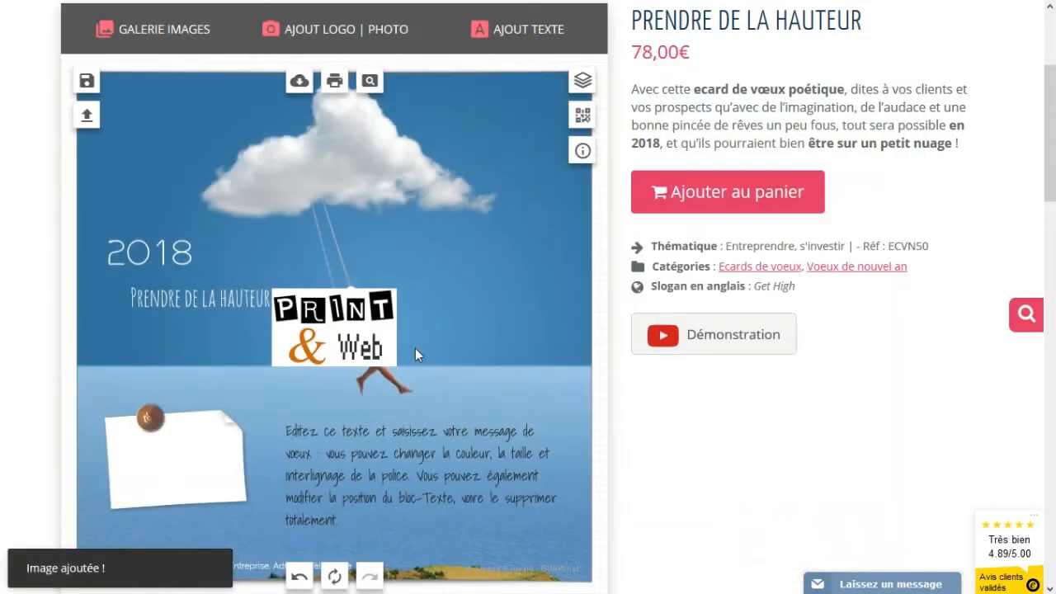
{"action": "left_click_drag", "start_coordinate": [352, 331], "coordinate": [188, 459]}
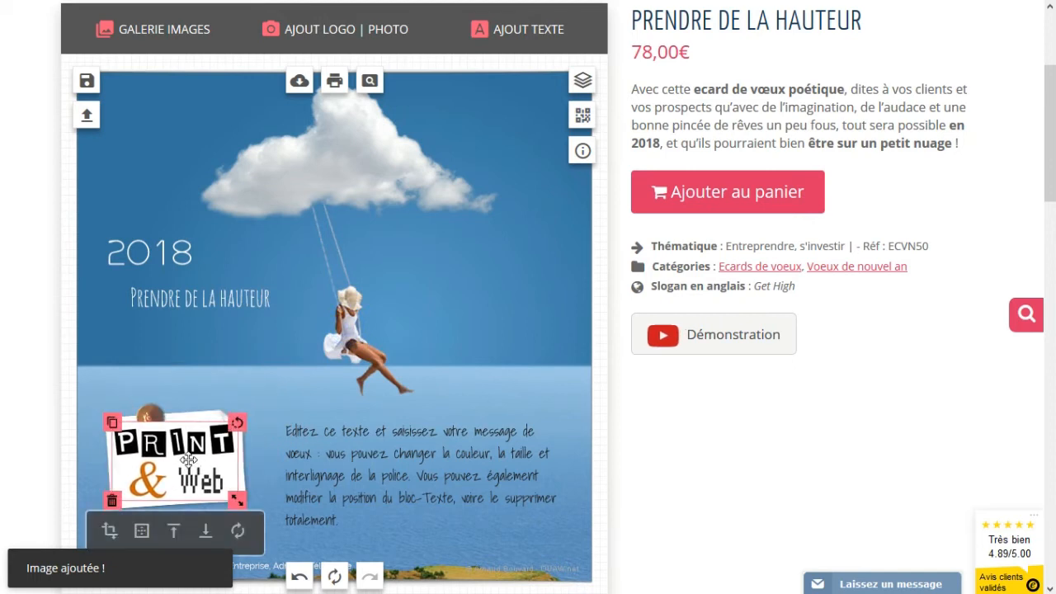
{"action": "scroll", "coordinate": [304, 243], "scroll_direction": "down", "scroll_amount": 1}
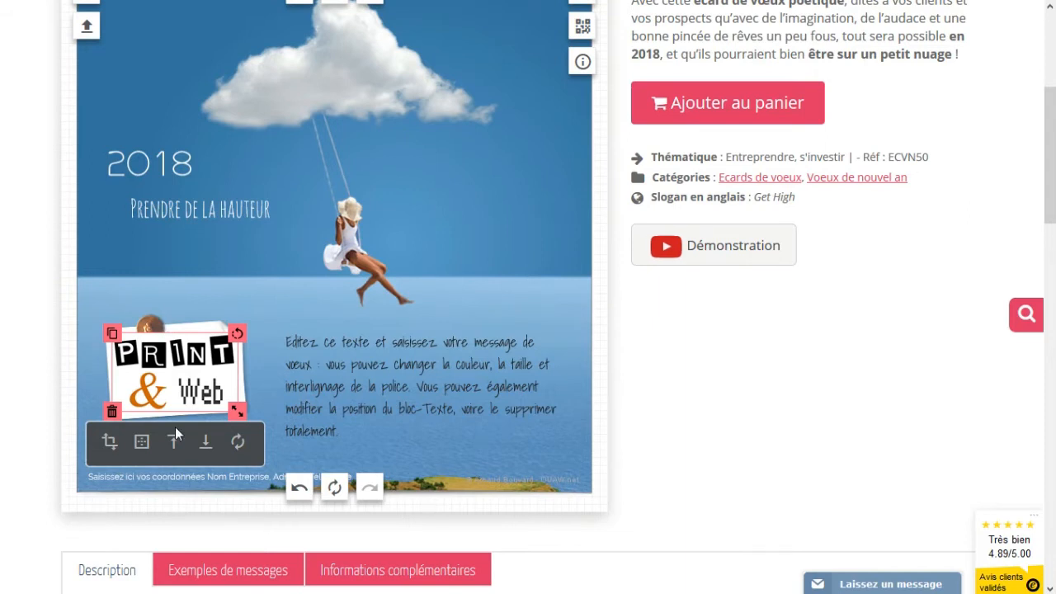
{"action": "left_click", "coordinate": [206, 450]}
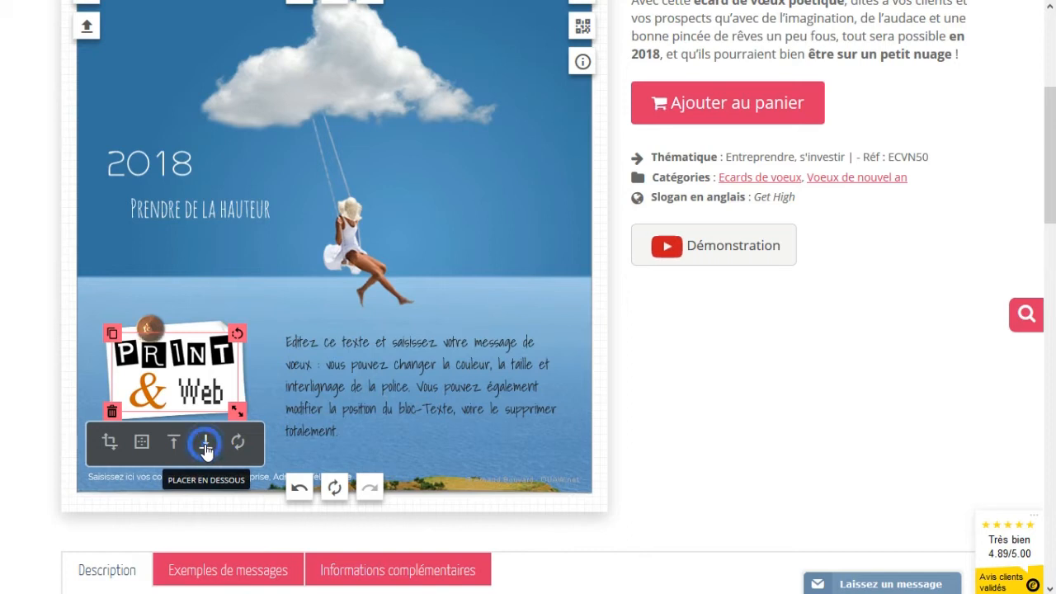
{"action": "left_click_drag", "start_coordinate": [237, 334], "coordinate": [234, 330]}
{"action": "left_click_drag", "start_coordinate": [242, 408], "coordinate": [184, 392]}
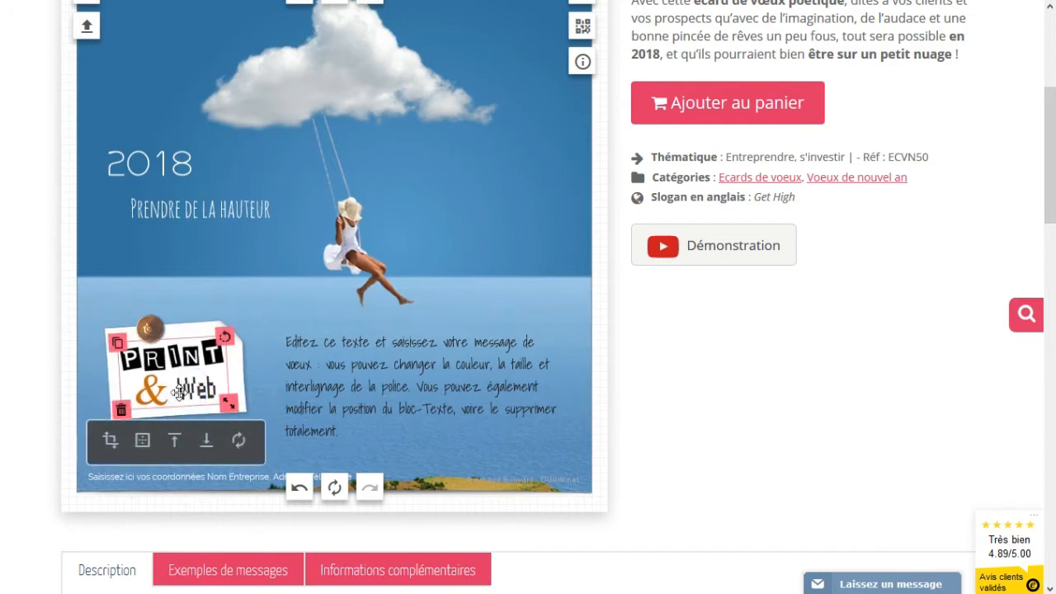
{"action": "left_click", "coordinate": [121, 413]}
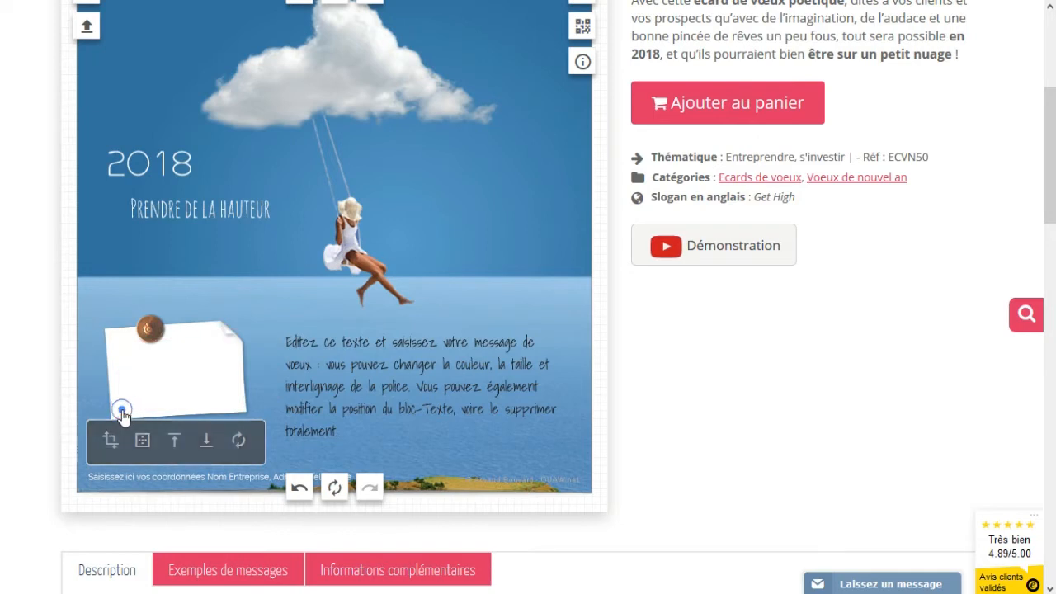
{"action": "scroll", "coordinate": [371, 289], "scroll_direction": "up", "scroll_amount": 3}
- Upload logo-maleval-montage.png onto the card and move it aside, off the note
{"action": "left_click", "coordinate": [357, 223]}
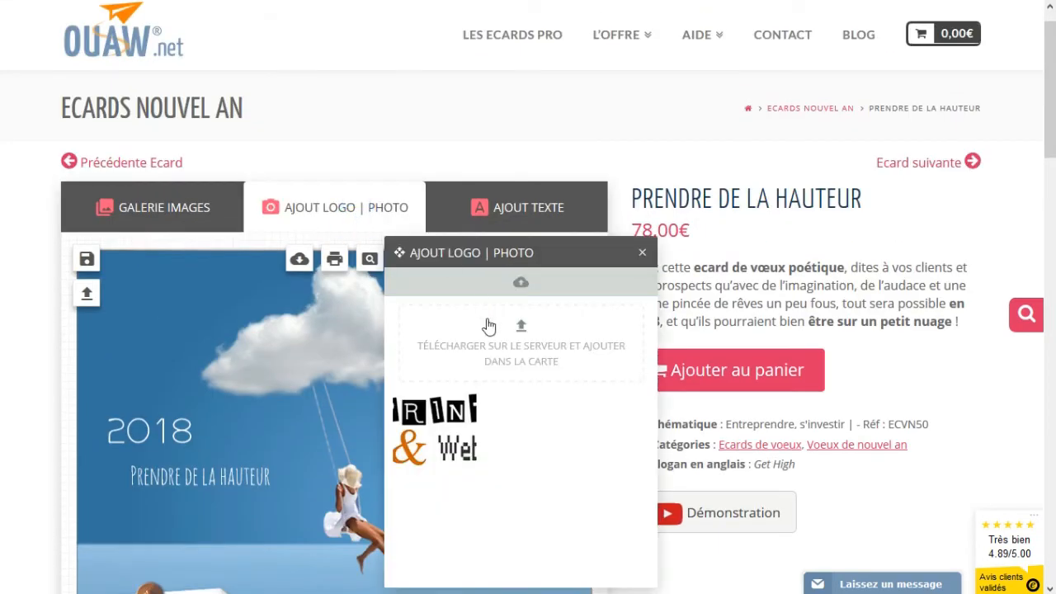
{"action": "left_click", "coordinate": [520, 330]}
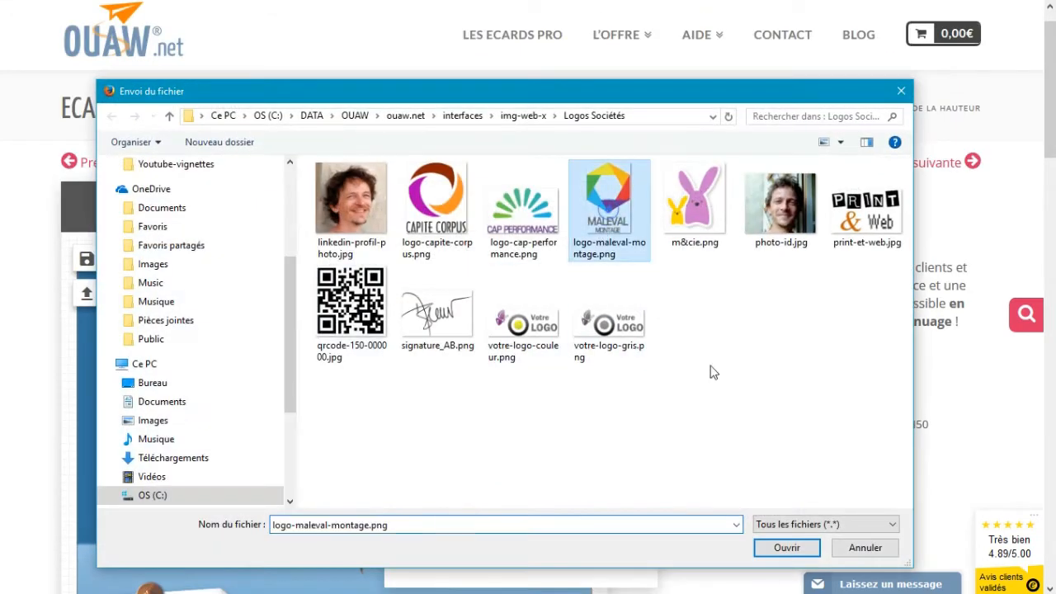
{"action": "left_click", "coordinate": [786, 547]}
{"action": "left_click_drag", "start_coordinate": [325, 249], "coordinate": [325, 366]}
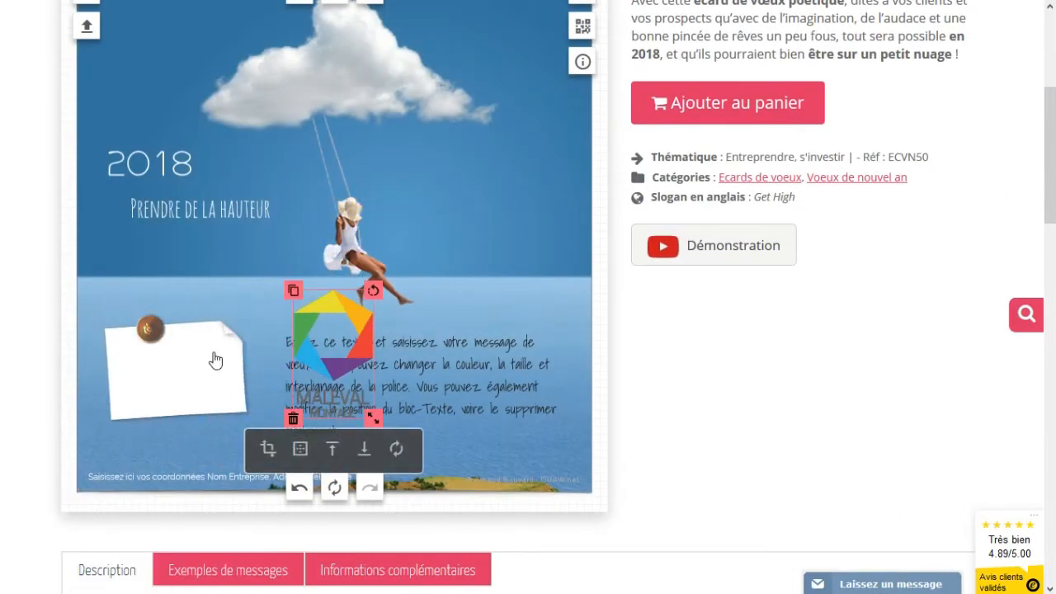
- Rotate the white note nearly upright and widen it slightly
{"action": "left_click", "coordinate": [213, 353]}
{"action": "left_click_drag", "start_coordinate": [245, 315], "coordinate": [120, 307]}
{"action": "left_click_drag", "start_coordinate": [224, 370], "coordinate": [231, 370]}
{"action": "left_click", "coordinate": [148, 312]}
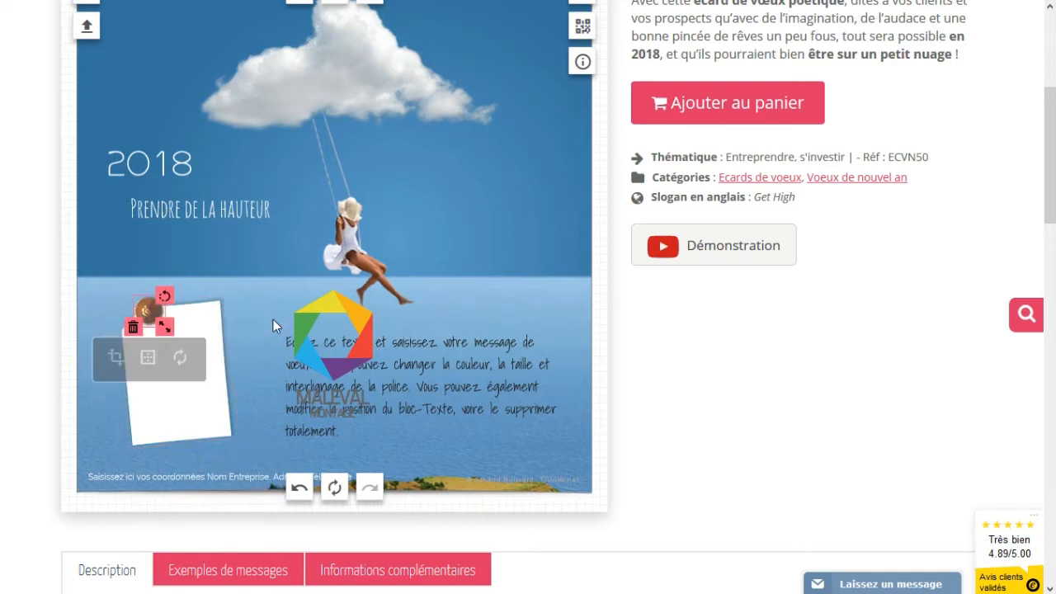
- Place the MALEVAL logo on the note, shrink it to fit and tilt it slightly counterclockwise
{"action": "left_click_drag", "start_coordinate": [358, 325], "coordinate": [209, 338]}
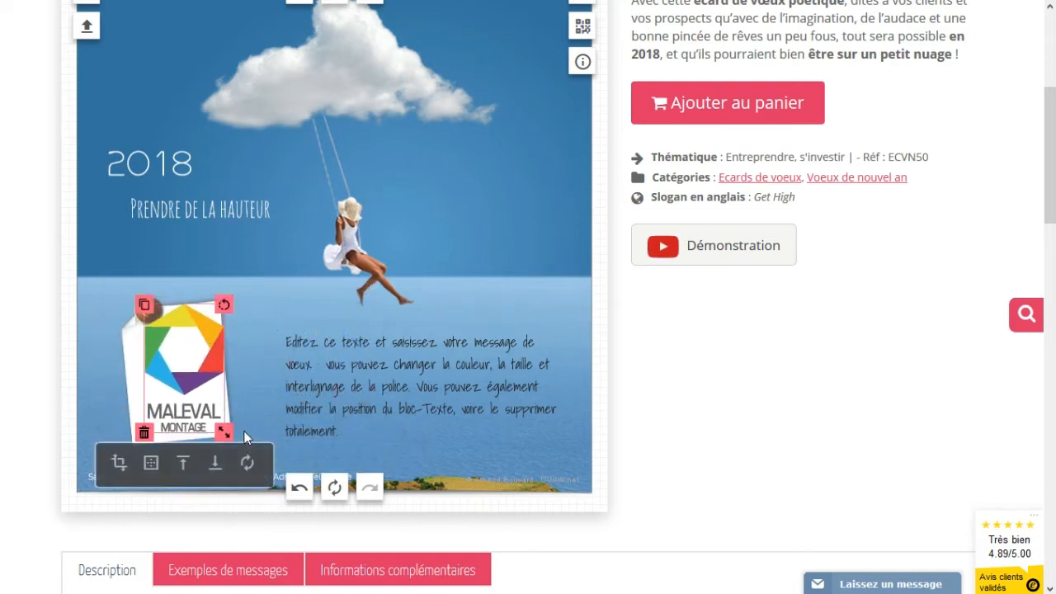
{"action": "left_click_drag", "start_coordinate": [224, 431], "coordinate": [216, 420]}
{"action": "left_click_drag", "start_coordinate": [217, 320], "coordinate": [178, 349]}
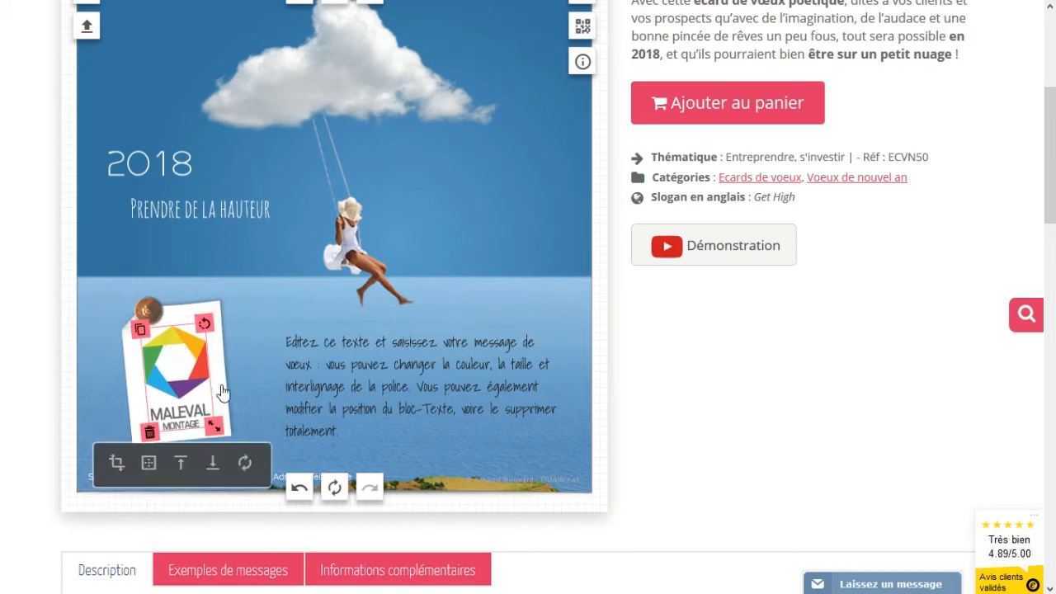
{"action": "left_click", "coordinate": [233, 436]}
- Add a white post-it from the Stickers Post-it gallery and layer it beneath the MALEVAL logo
{"action": "scroll", "coordinate": [227, 425], "scroll_direction": "up", "scroll_amount": 2}
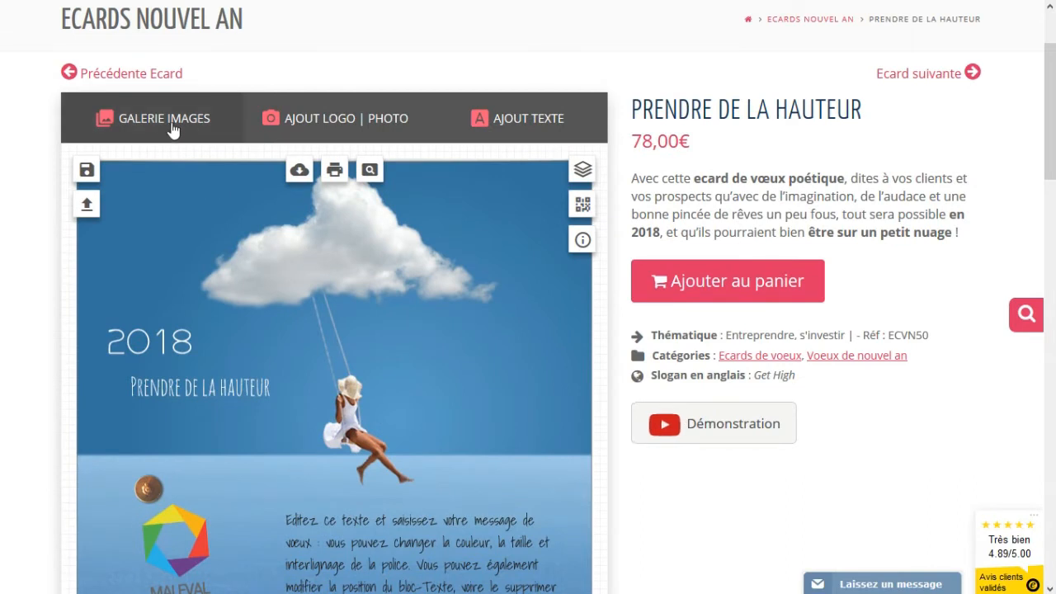
{"action": "left_click", "coordinate": [159, 124]}
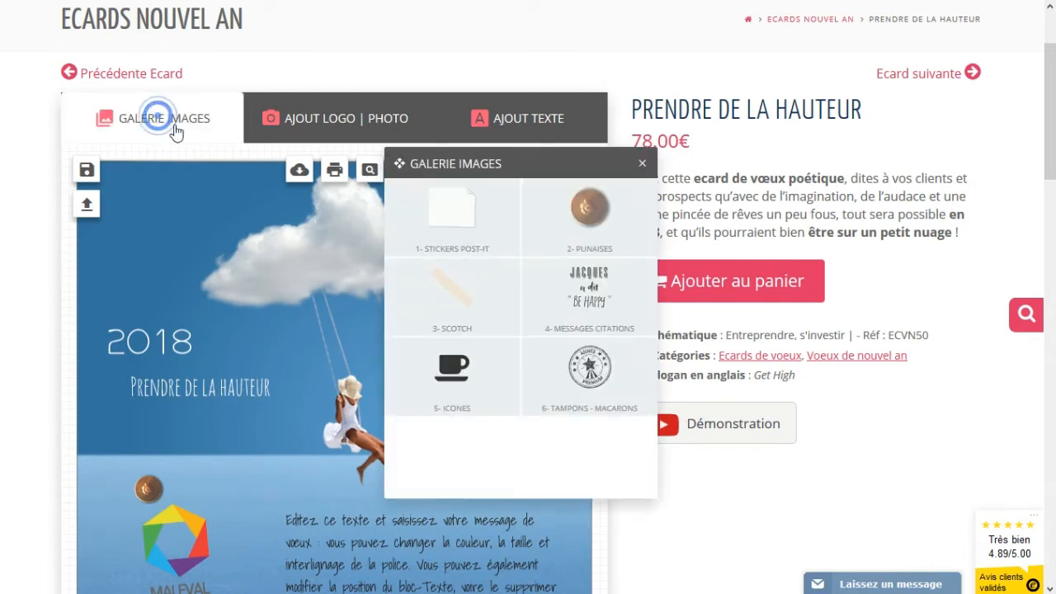
{"action": "left_click", "coordinate": [458, 220]}
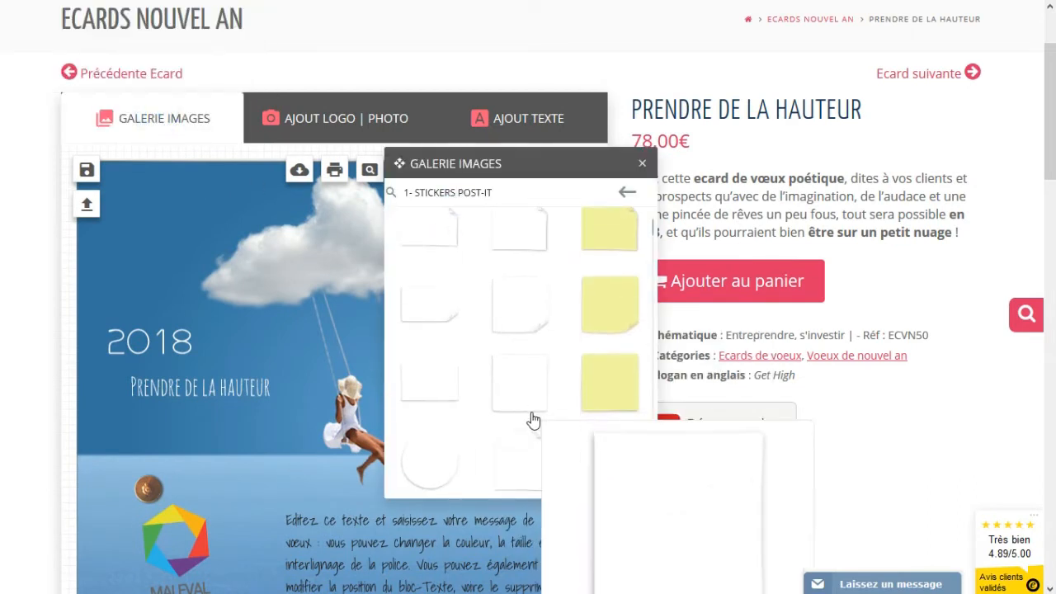
{"action": "left_click", "coordinate": [517, 464]}
{"action": "scroll", "coordinate": [413, 372], "scroll_direction": "down", "scroll_amount": 3}
{"action": "left_click_drag", "start_coordinate": [314, 290], "coordinate": [176, 407]}
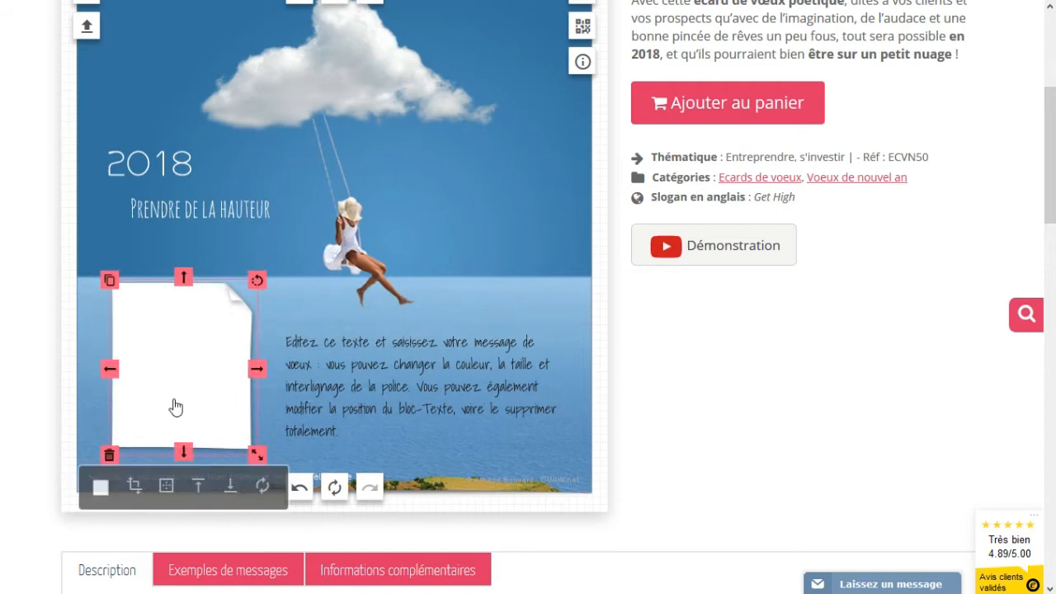
{"action": "left_click", "coordinate": [232, 490]}
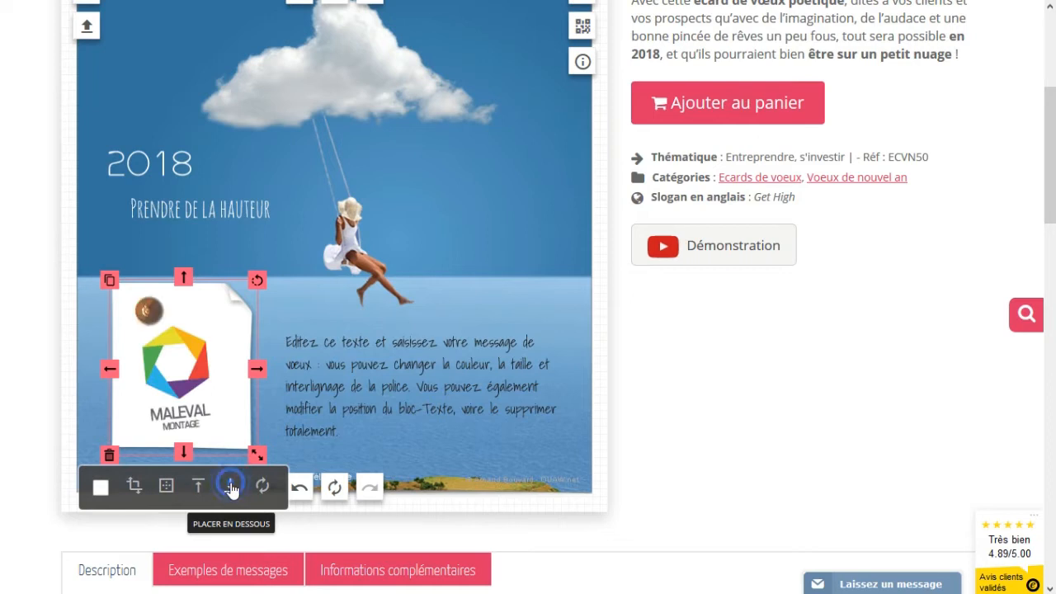
- Tilt the logo slightly, then narrow and shorten the white sticker into place
{"action": "mouse_move", "coordinate": [257, 279]}
{"action": "left_mouse_down"}
{"action": "mouse_move", "coordinate": [236, 276]}
{"action": "mouse_move", "coordinate": [243, 281]}
{"action": "left_mouse_up"}
{"action": "left_click_drag", "start_coordinate": [257, 363], "coordinate": [226, 365]}
{"action": "left_click_drag", "start_coordinate": [162, 280], "coordinate": [207, 317]}
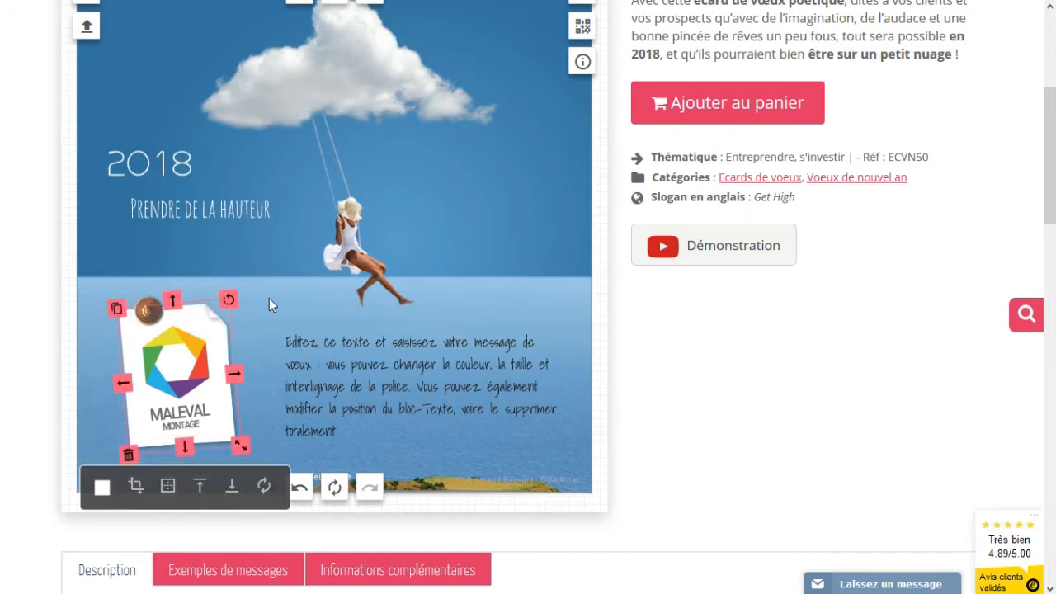
- Replace the placeholder with 'Je vous souhaite une belle année 2018, pleine de' / 'satisfactions, de projets et de réussite.'
{"action": "left_click", "coordinate": [352, 388]}
{"action": "left_click", "coordinate": [334, 445]}
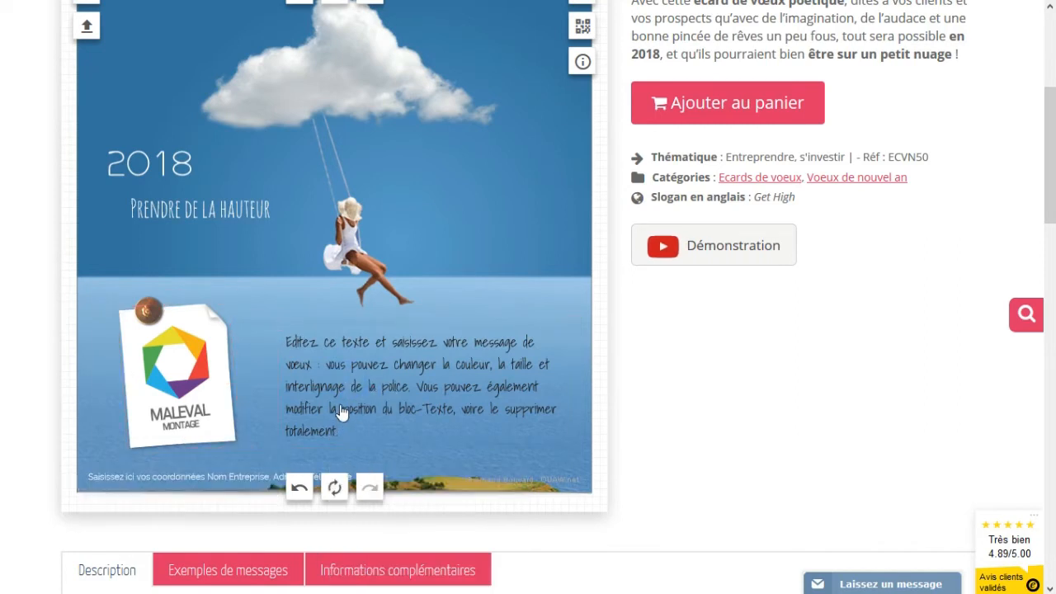
{"action": "left_click", "coordinate": [342, 412]}
{"action": "left_click", "coordinate": [349, 431]}
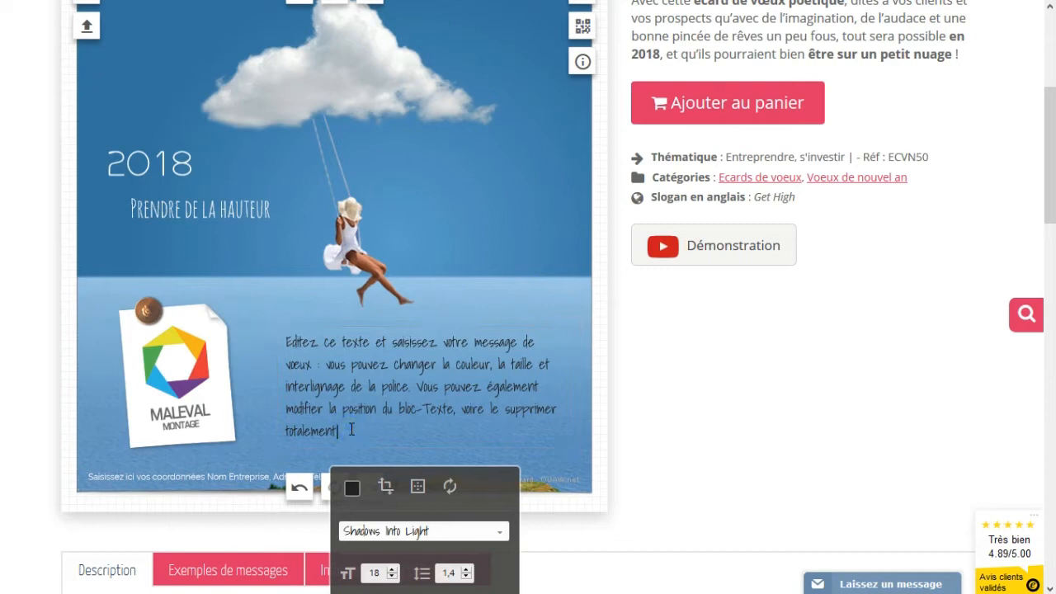
{"action": "left_click_drag", "start_coordinate": [349, 431], "coordinate": [281, 343]}
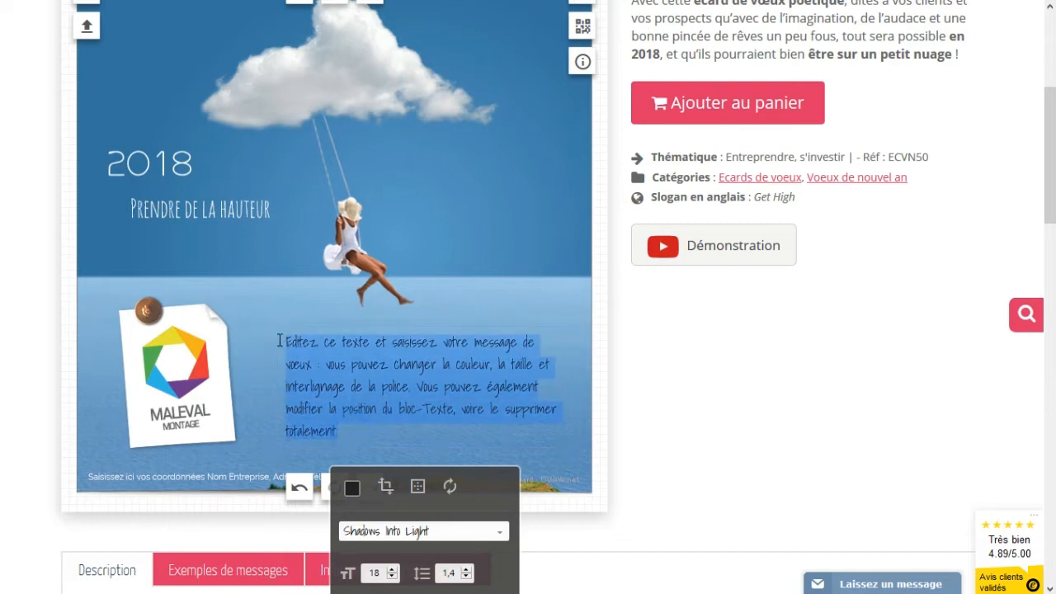
{"action": "type", "text": "Je vous sou"}
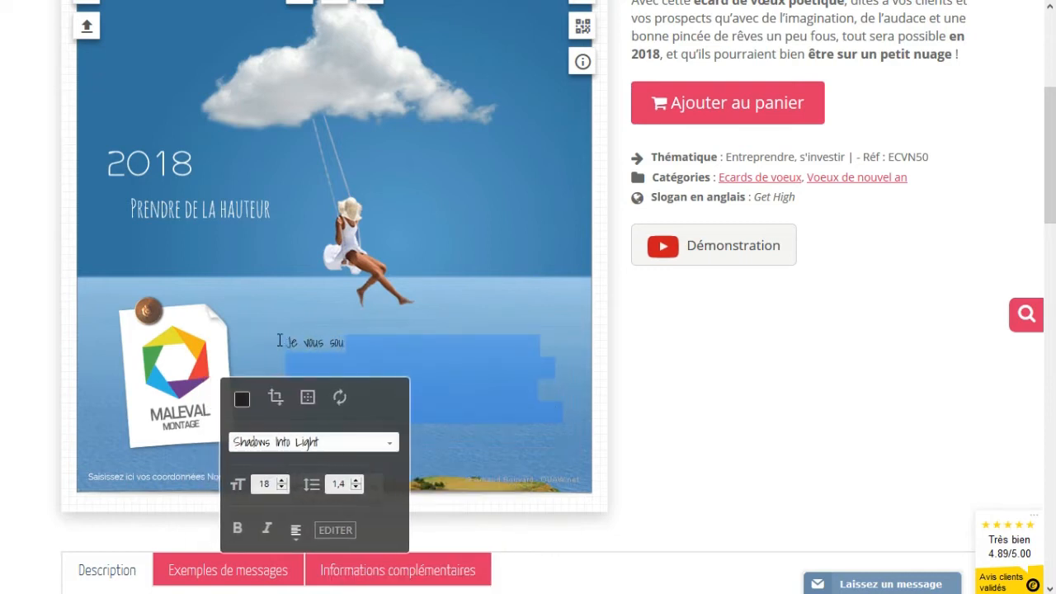
{"action": "type", "text": "haite une belle ann"}
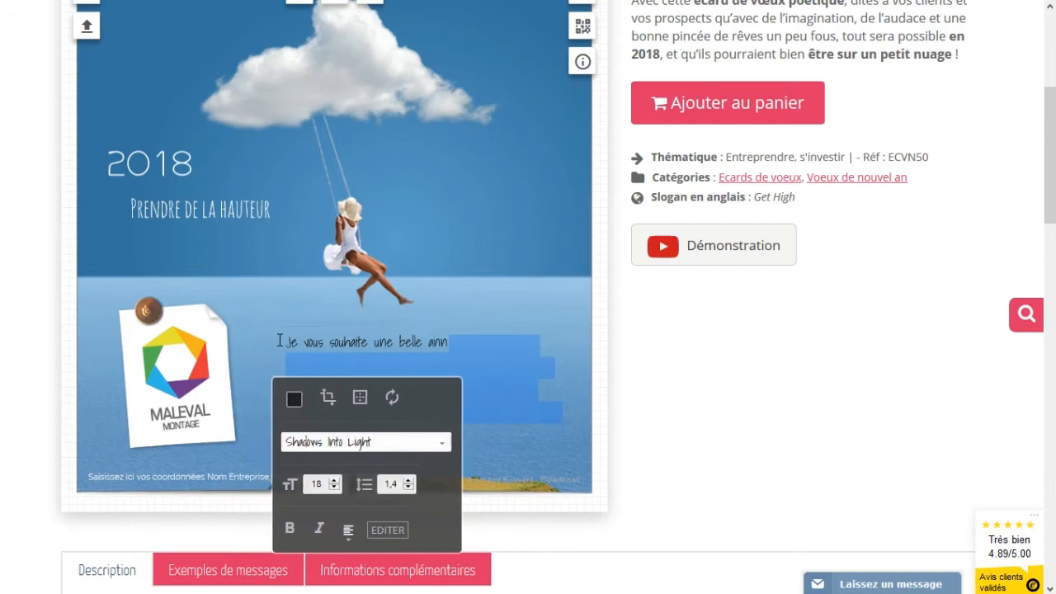
{"action": "type", "text": "ée 2018, pleine de"}
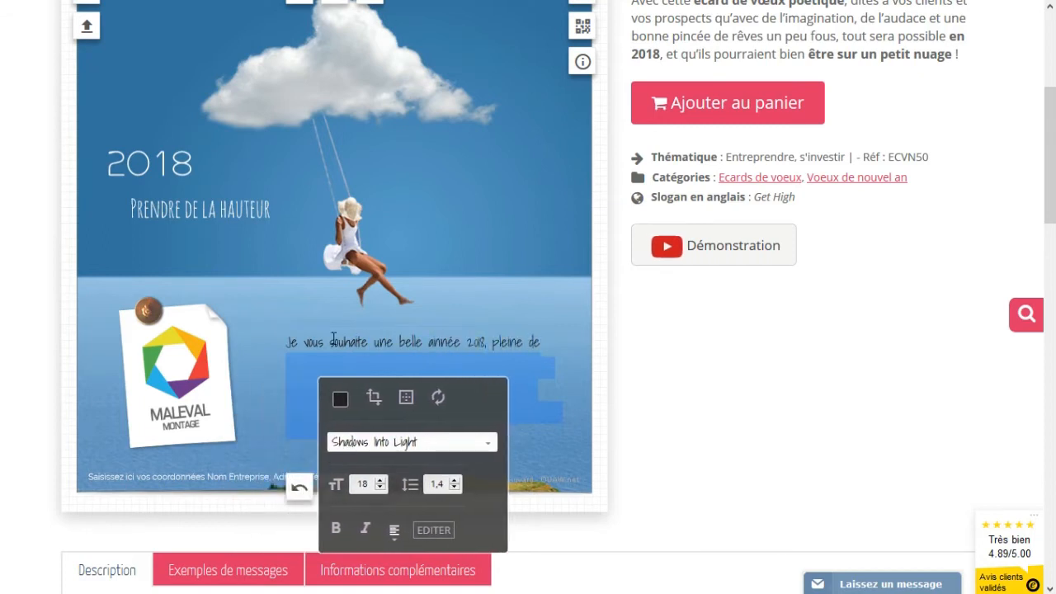
{"action": "key", "text": "Return"}
{"action": "type", "text": "satisf"}
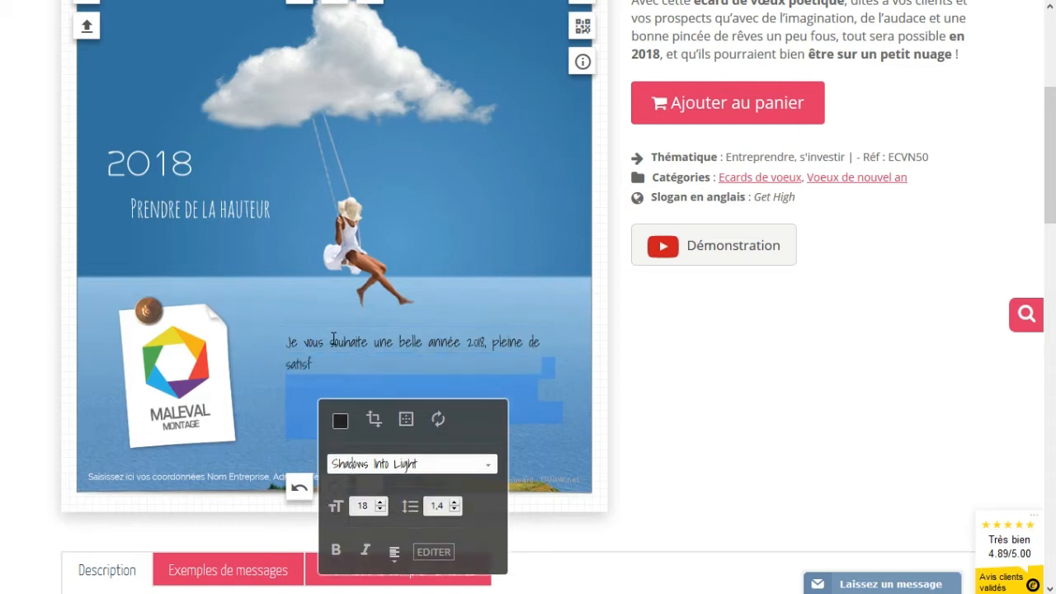
{"action": "type", "text": "actions, de projets et de"}
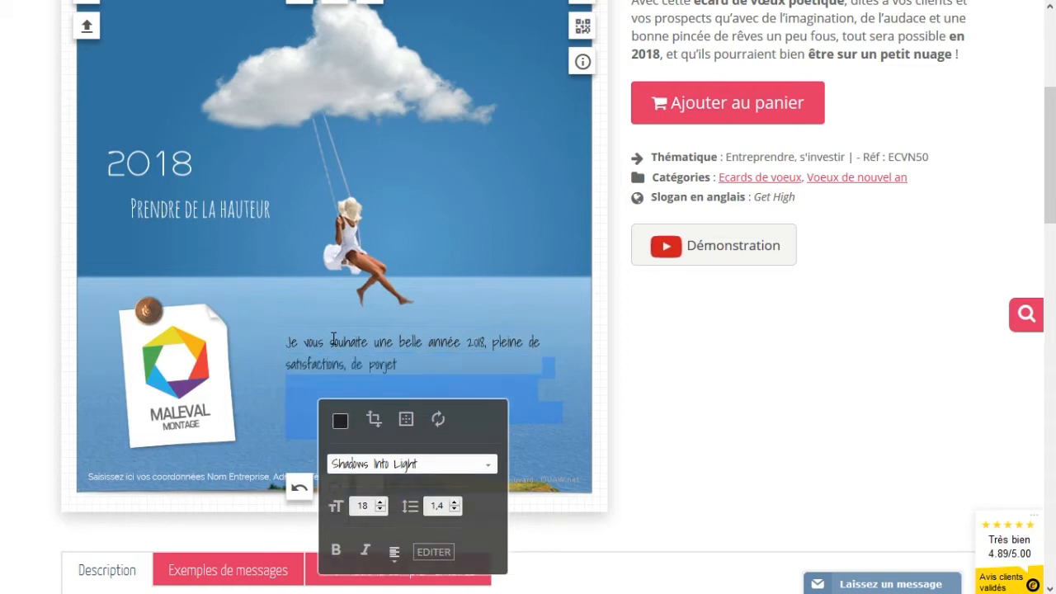
{"action": "type", "text": " réussite"}
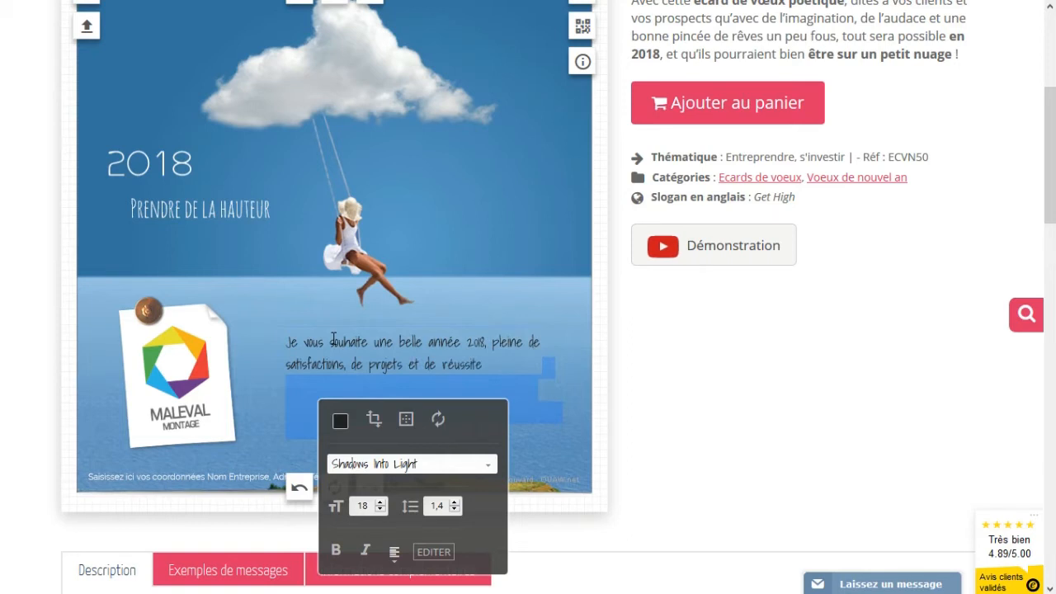
{"action": "type", "text": "."}
- Finish the greeting edit and select the third sample in Exemples de messages
{"action": "left_click", "coordinate": [278, 338]}
{"action": "scroll", "coordinate": [279, 338], "scroll_direction": "down", "scroll_amount": 1}
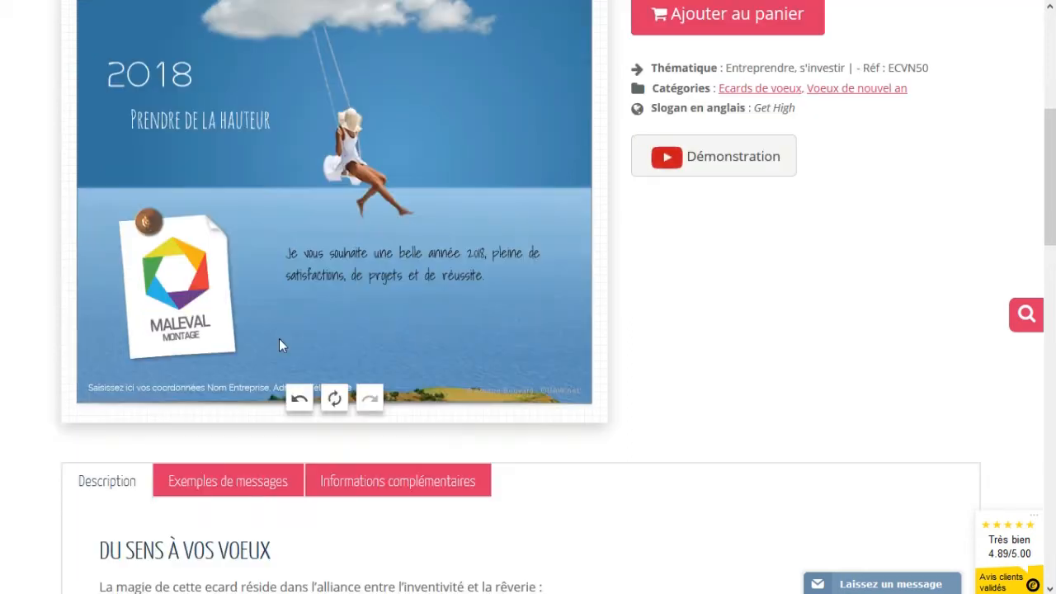
{"action": "left_click", "coordinate": [223, 490]}
{"action": "scroll", "coordinate": [235, 493], "scroll_direction": "down", "scroll_amount": 2}
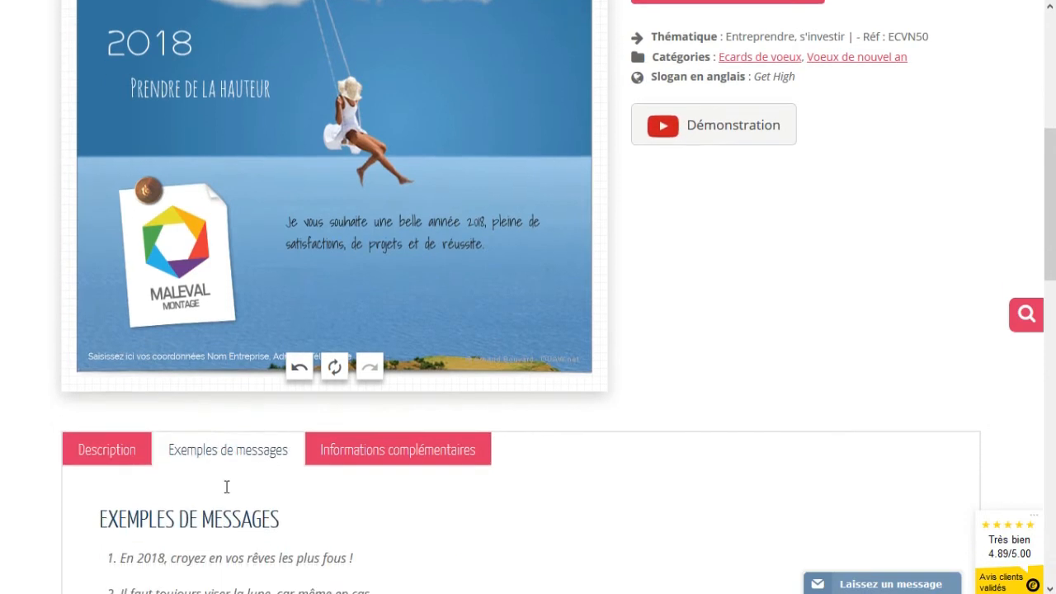
{"action": "scroll", "coordinate": [248, 493], "scroll_direction": "down", "scroll_amount": 1}
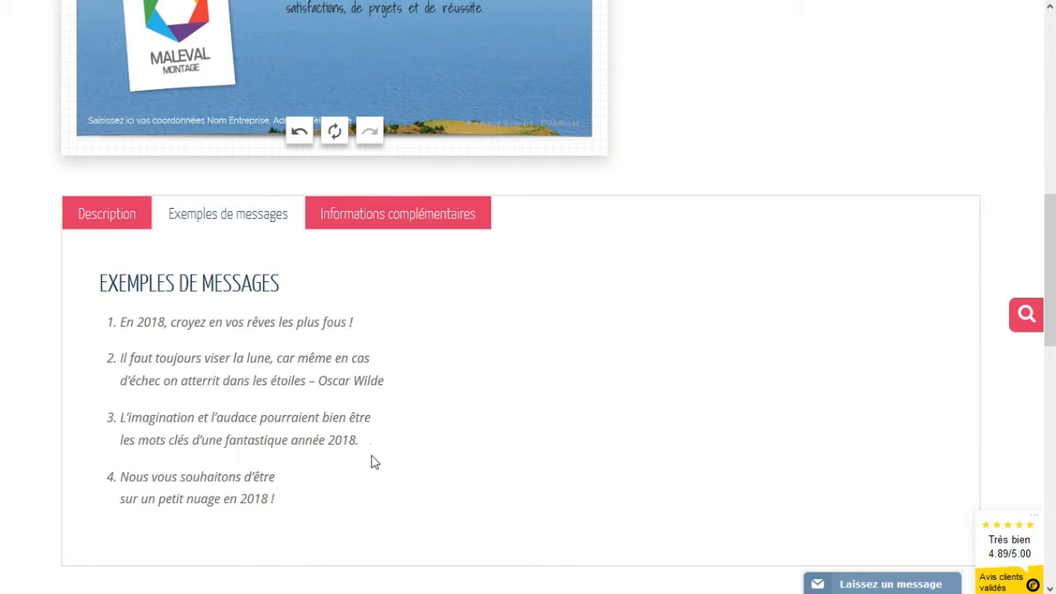
{"action": "left_click_drag", "start_coordinate": [369, 447], "coordinate": [118, 426]}
{"action": "key", "text": "ctrl+c"}
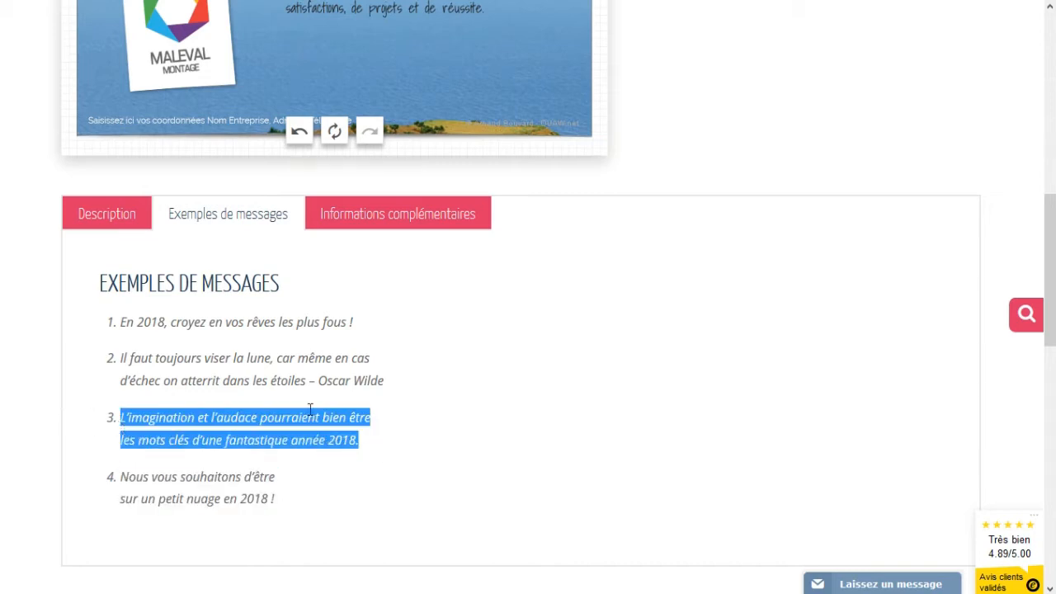
- Paste the copied 'L'imagination et l'audace…' sample over the card's greeting and nudge the box down-right
{"action": "scroll", "coordinate": [413, 417], "scroll_direction": "up", "scroll_amount": 3}
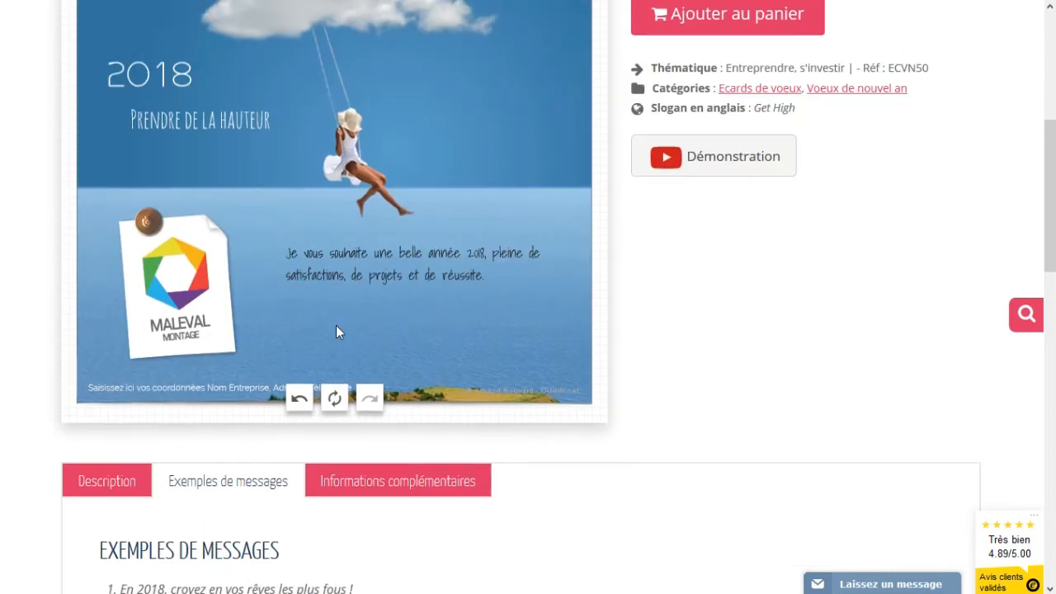
{"action": "left_click", "coordinate": [355, 261]}
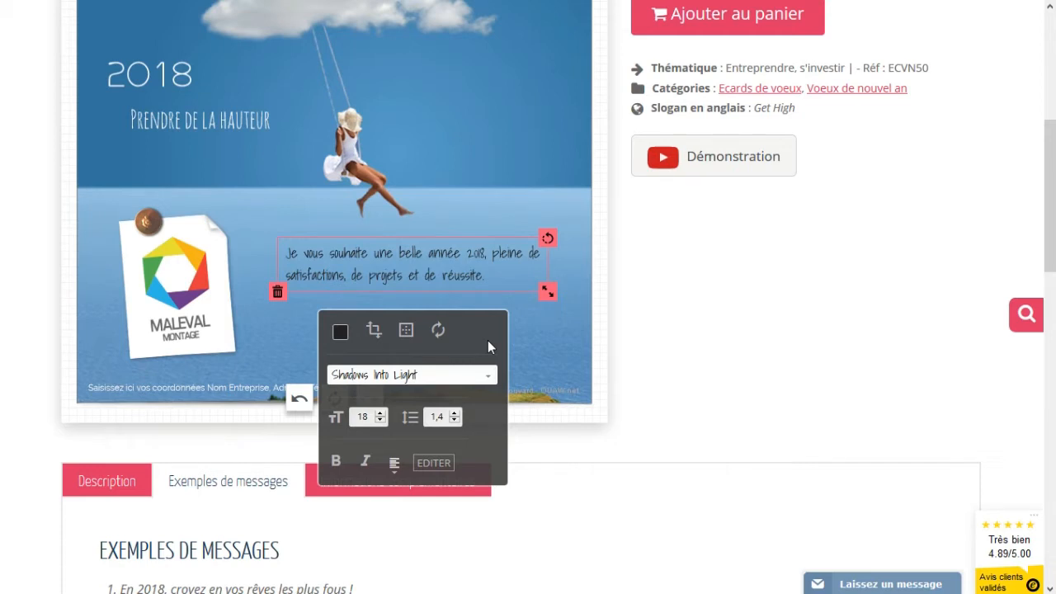
{"action": "left_click", "coordinate": [434, 464]}
{"action": "left_click_drag", "start_coordinate": [528, 512], "coordinate": [330, 497]}
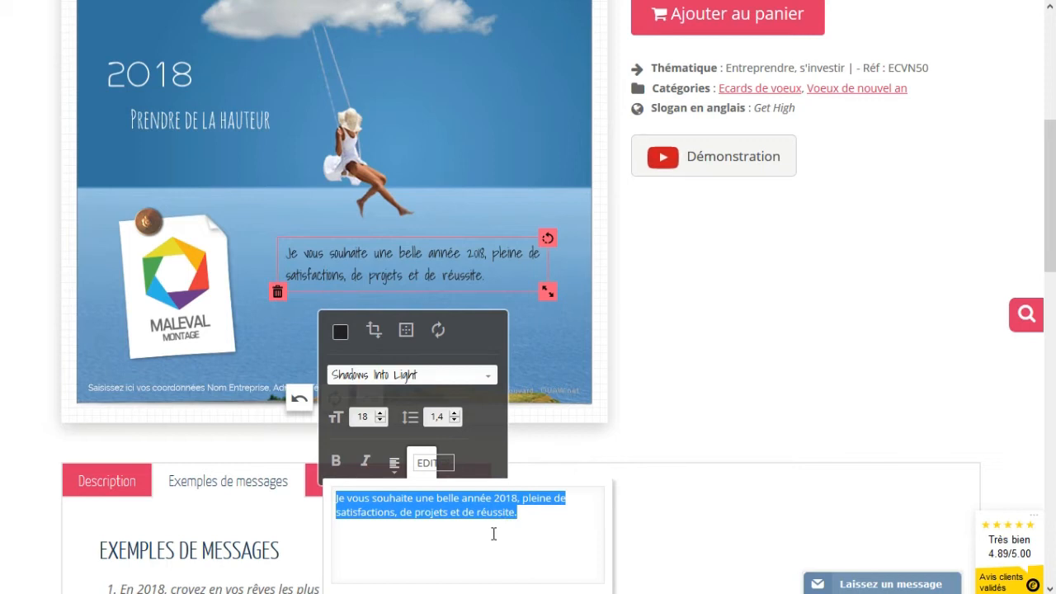
{"action": "key", "text": "ctrl+v"}
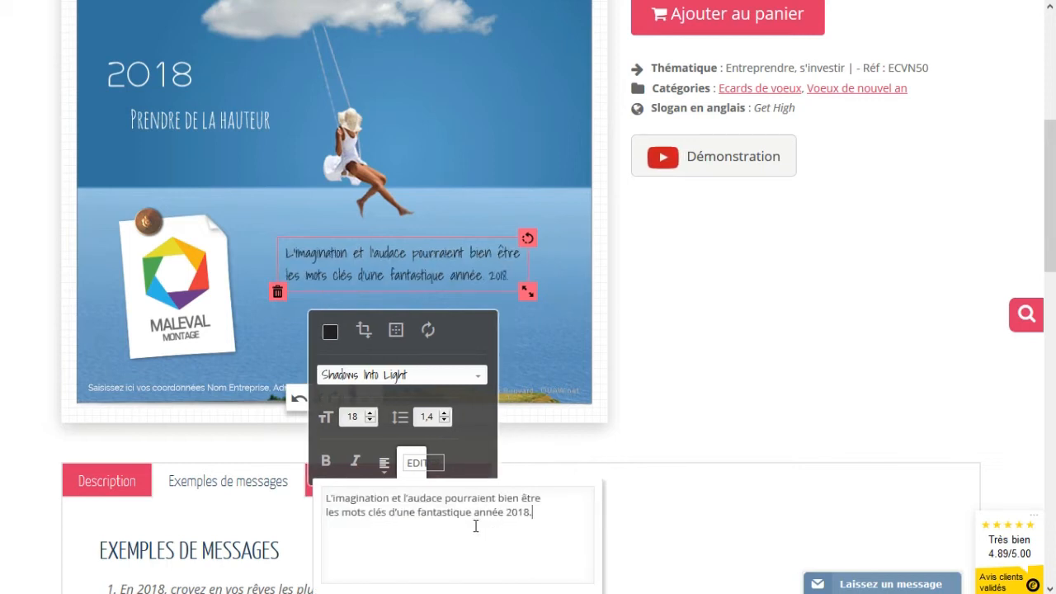
{"action": "left_click_drag", "start_coordinate": [315, 276], "coordinate": [318, 282]}
{"action": "left_click", "coordinate": [269, 225]}
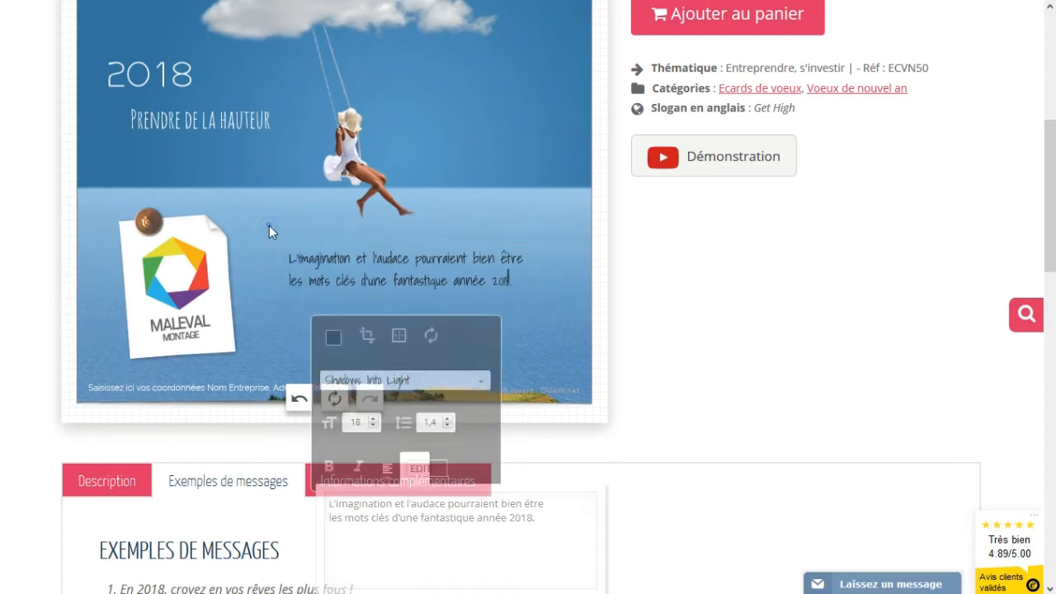
{"action": "left_click", "coordinate": [358, 271]}
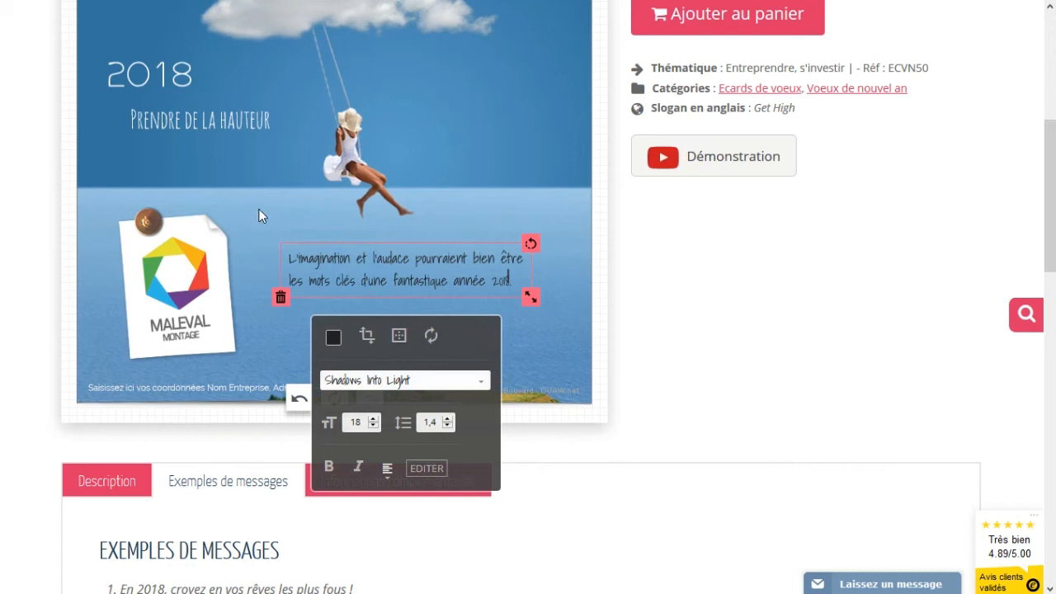
- Add a text with the sender's full name and move it below the greeting on the right
{"action": "scroll", "coordinate": [259, 213], "scroll_direction": "up", "scroll_amount": 3}
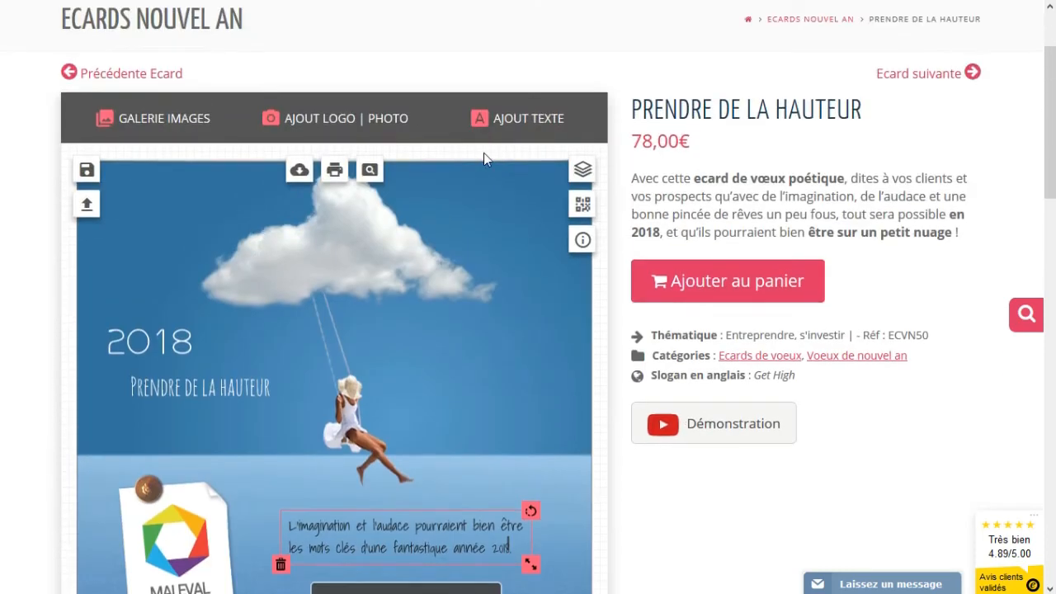
{"action": "left_click", "coordinate": [525, 124]}
{"action": "left_click", "coordinate": [467, 293]}
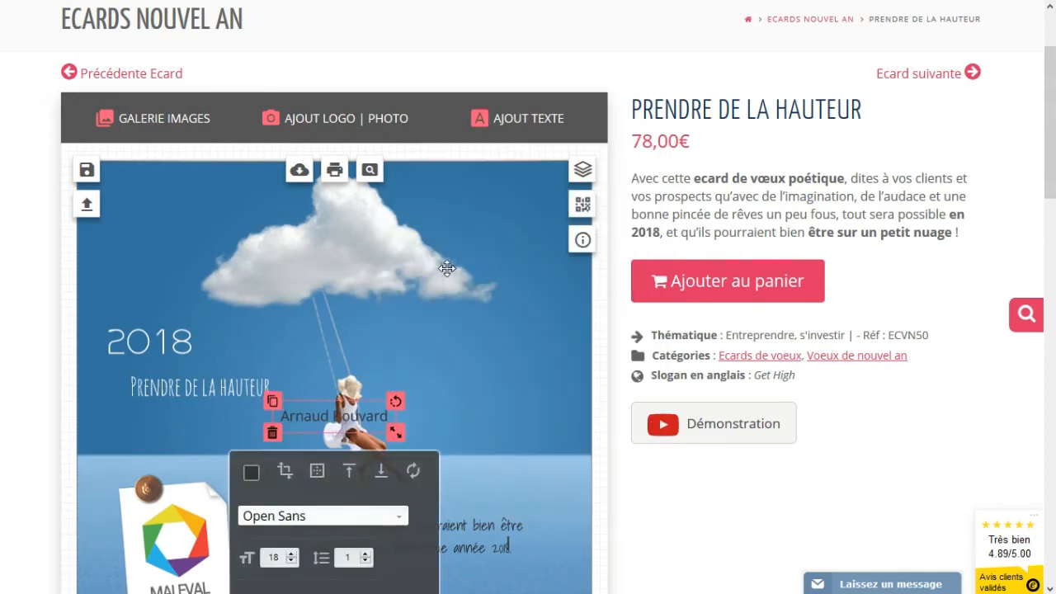
{"action": "scroll", "coordinate": [424, 304], "scroll_direction": "down", "scroll_amount": 2}
{"action": "left_click_drag", "start_coordinate": [324, 241], "coordinate": [455, 408]}
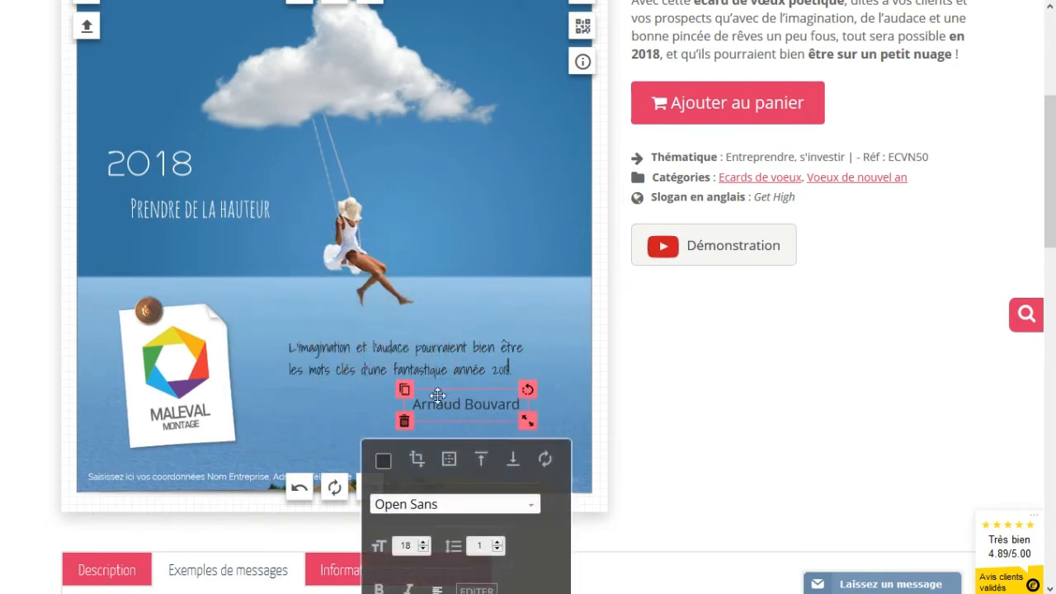
- Check the greeting's font and text colour settings
{"action": "left_click", "coordinate": [347, 373]}
{"action": "scroll", "coordinate": [350, 363], "scroll_direction": "down", "scroll_amount": 1}
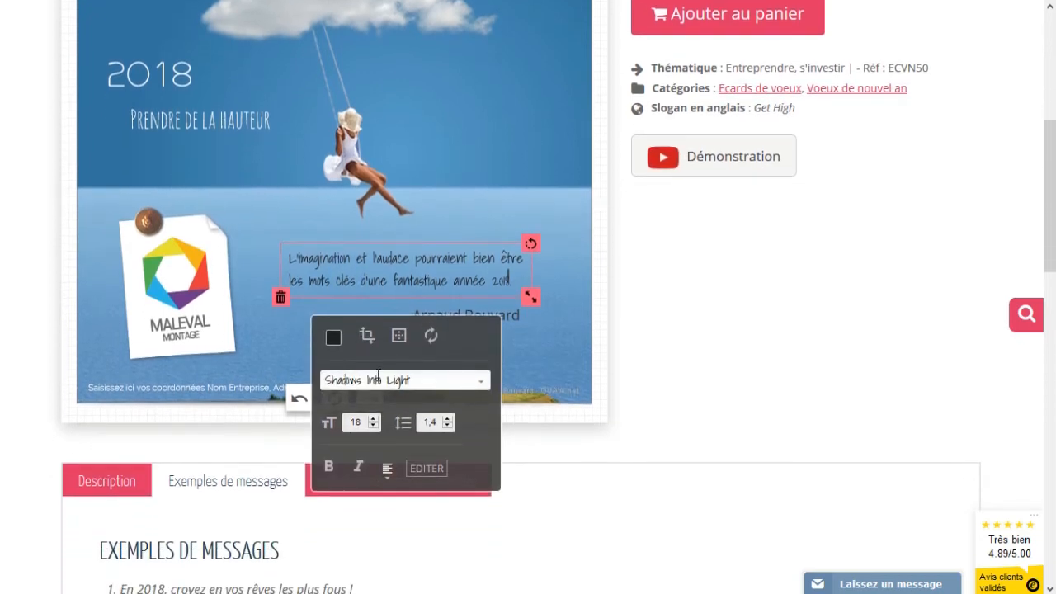
{"action": "left_click", "coordinate": [333, 338]}
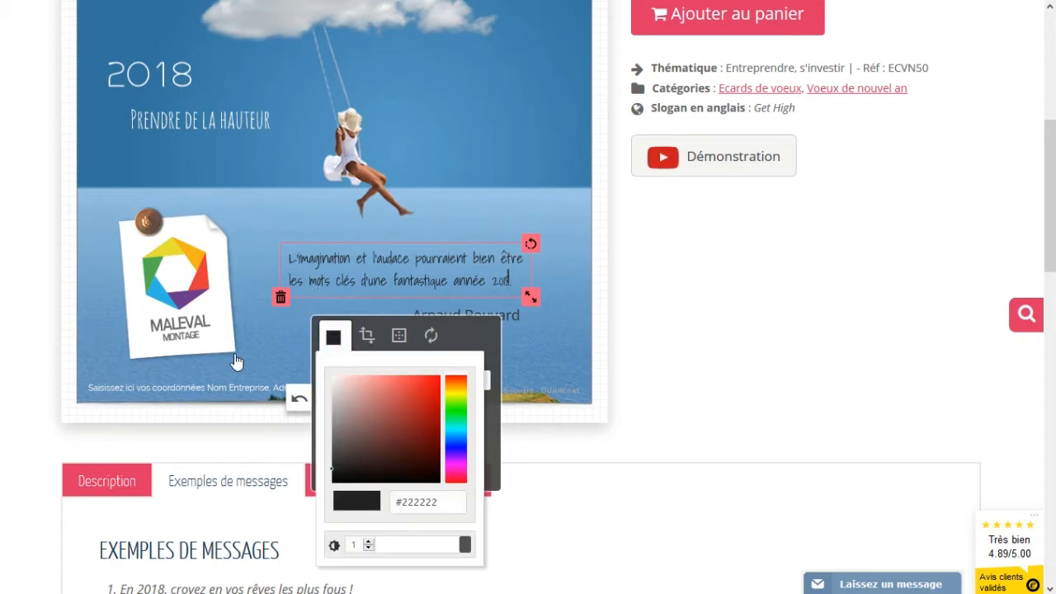
{"action": "left_click", "coordinate": [307, 332]}
- Set the name signature's font to Shadows Into Light and adjust its position
{"action": "left_click", "coordinate": [466, 315]}
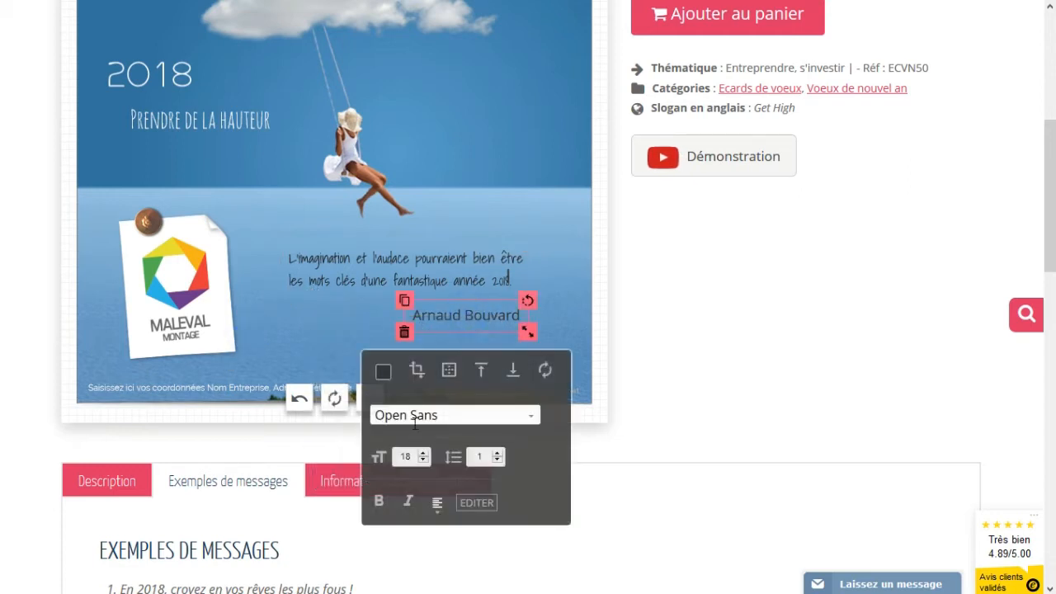
{"action": "left_click", "coordinate": [535, 420]}
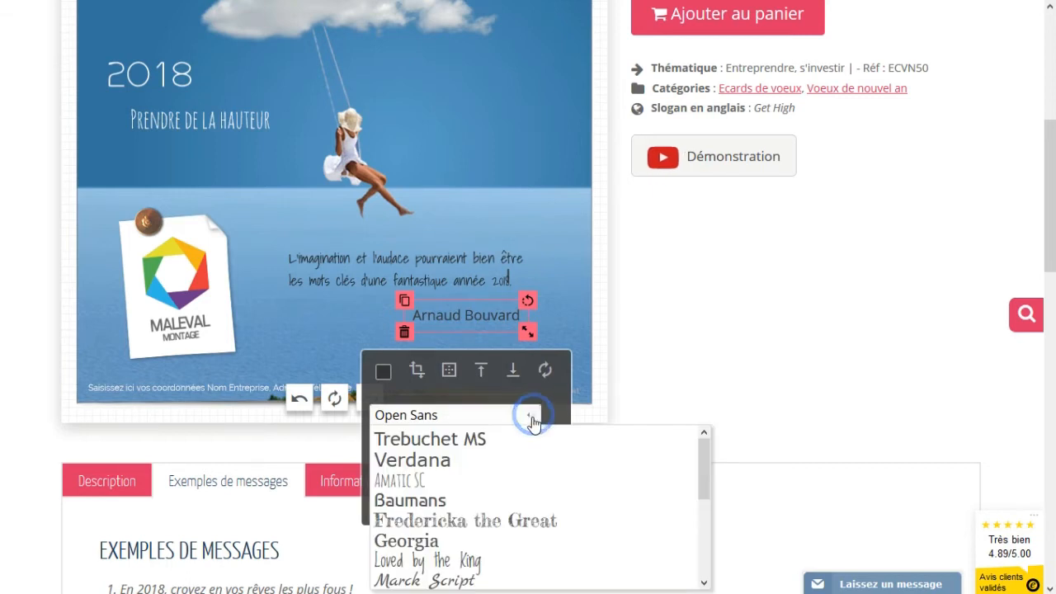
{"action": "scroll", "coordinate": [538, 419], "scroll_direction": "down", "scroll_amount": 3}
{"action": "scroll", "coordinate": [460, 247], "scroll_direction": "down", "scroll_amount": 5}
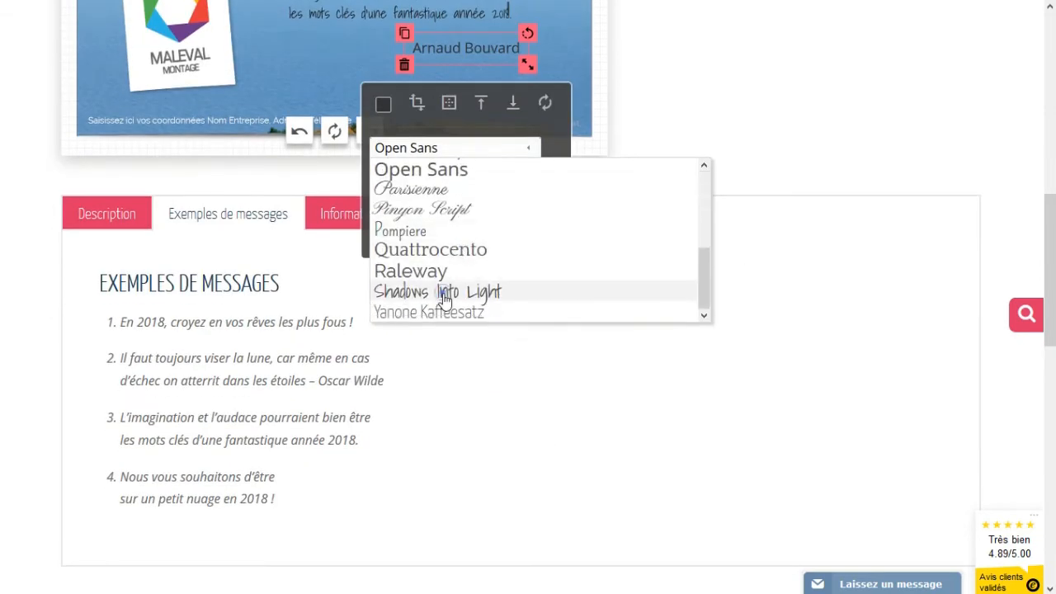
{"action": "left_click", "coordinate": [462, 290]}
{"action": "left_click", "coordinate": [383, 105]}
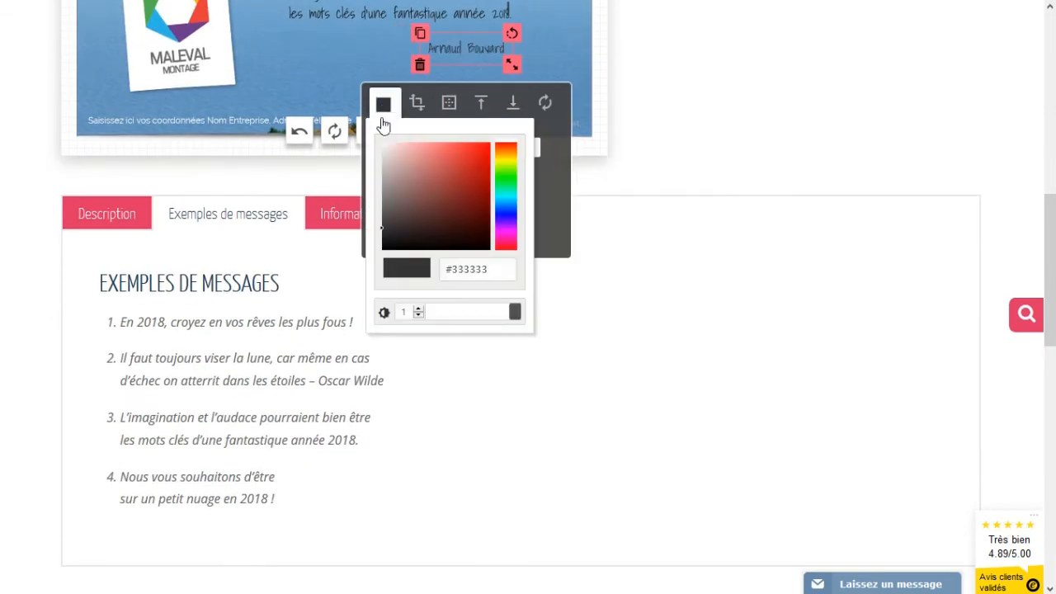
{"action": "left_click", "coordinate": [344, 46]}
{"action": "left_click", "coordinate": [454, 49]}
{"action": "scroll", "coordinate": [328, 124], "scroll_direction": "up", "scroll_amount": 2}
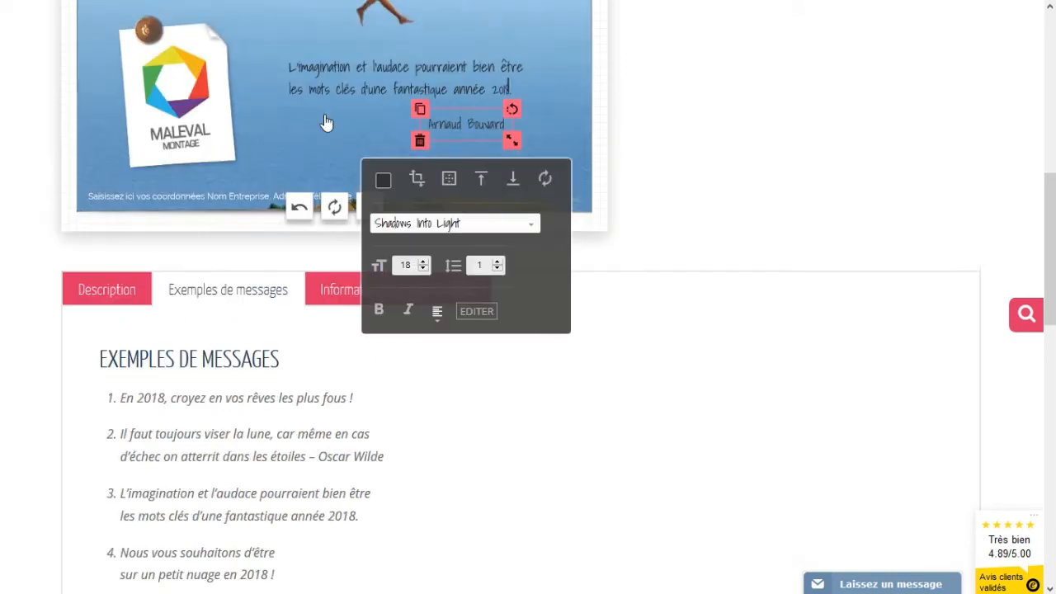
{"action": "left_click_drag", "start_coordinate": [441, 223], "coordinate": [455, 224]}
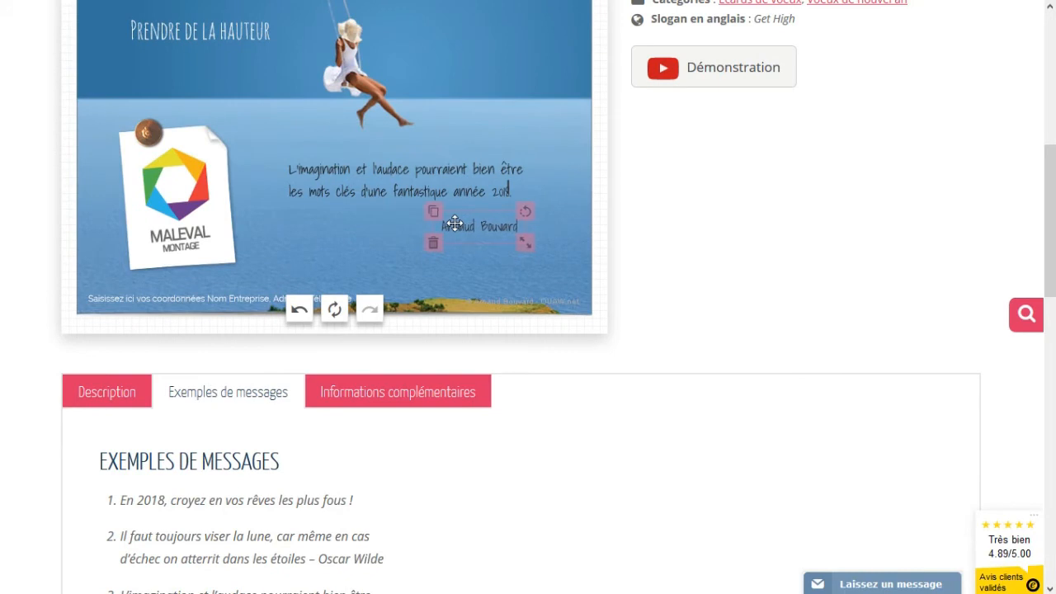
{"action": "scroll", "coordinate": [346, 227], "scroll_direction": "up", "scroll_amount": 4}
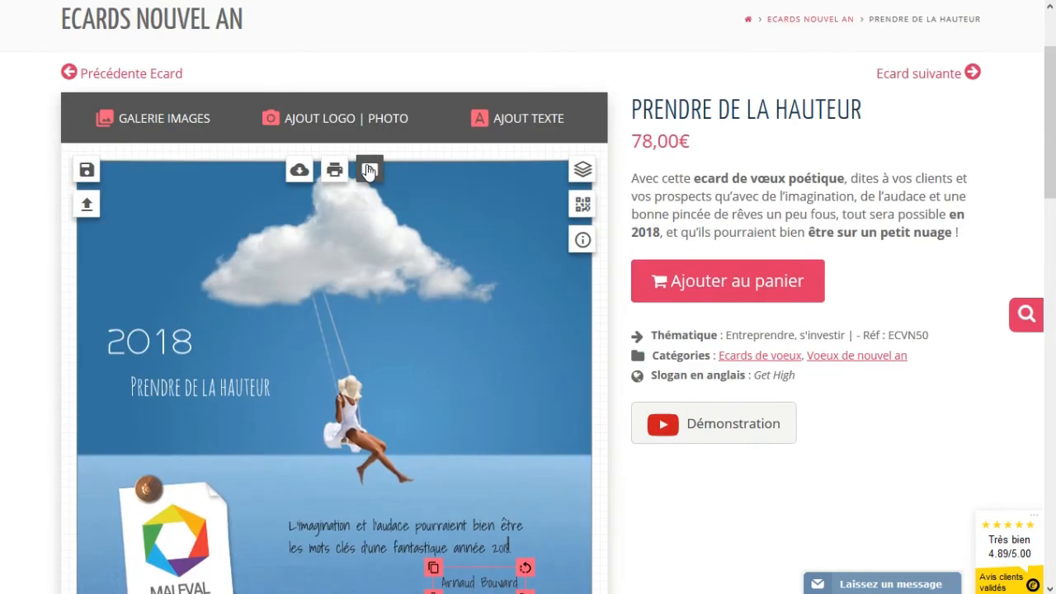
{"action": "left_click", "coordinate": [369, 169]}
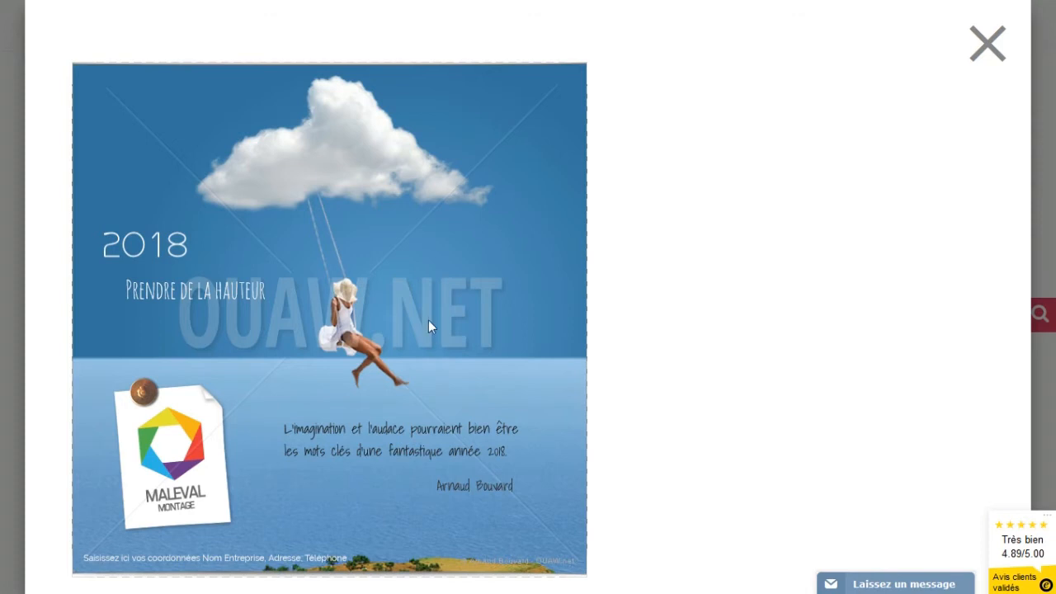
{"action": "left_click", "coordinate": [988, 41]}
{"action": "scroll", "coordinate": [408, 216], "scroll_direction": "down", "scroll_amount": 2}
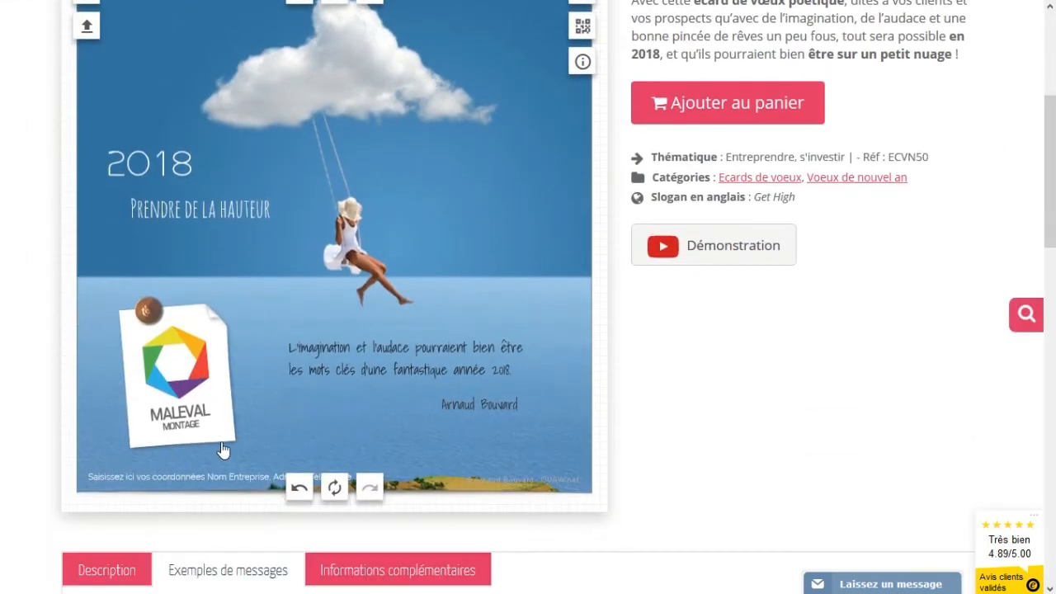
- Replace the footer placeholder with 'MALEVAL Montage', the company's postal address and phone number
{"action": "left_click", "coordinate": [198, 479]}
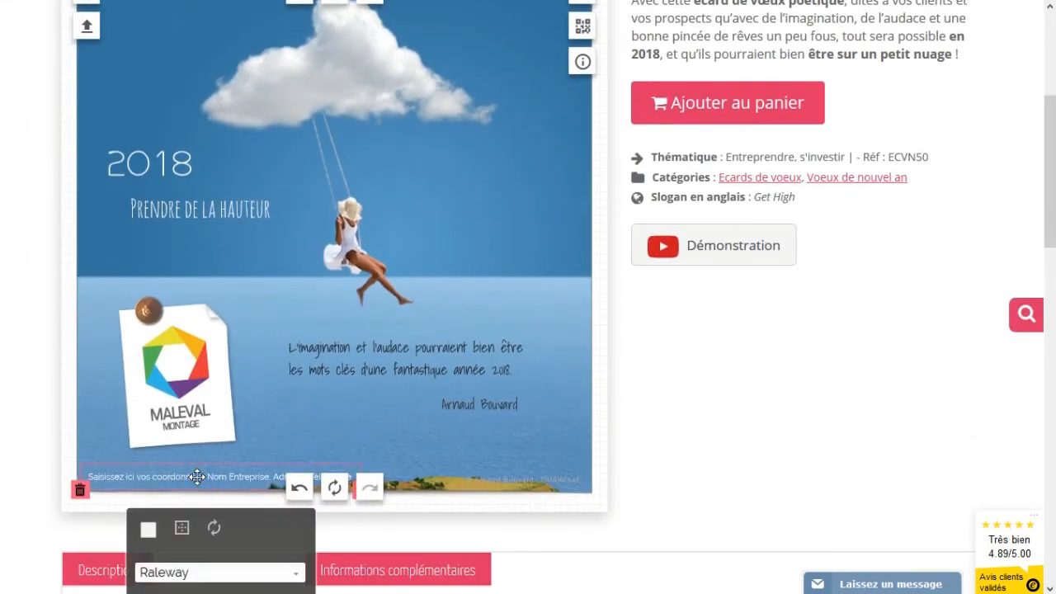
{"action": "scroll", "coordinate": [197, 477], "scroll_direction": "down", "scroll_amount": 3}
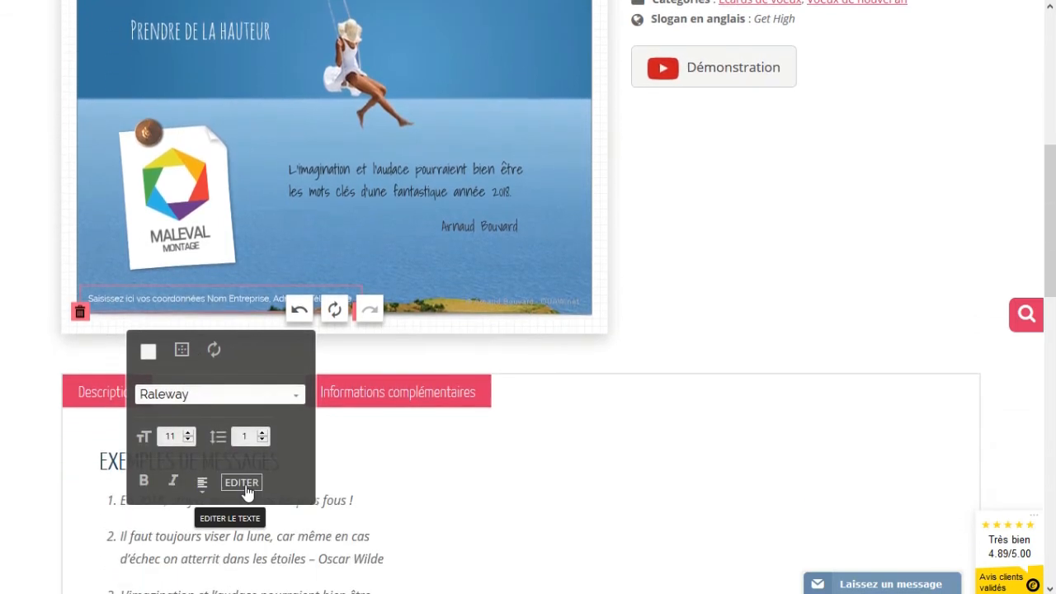
{"action": "left_click", "coordinate": [242, 483]}
{"action": "triple_click", "coordinate": [219, 535]}
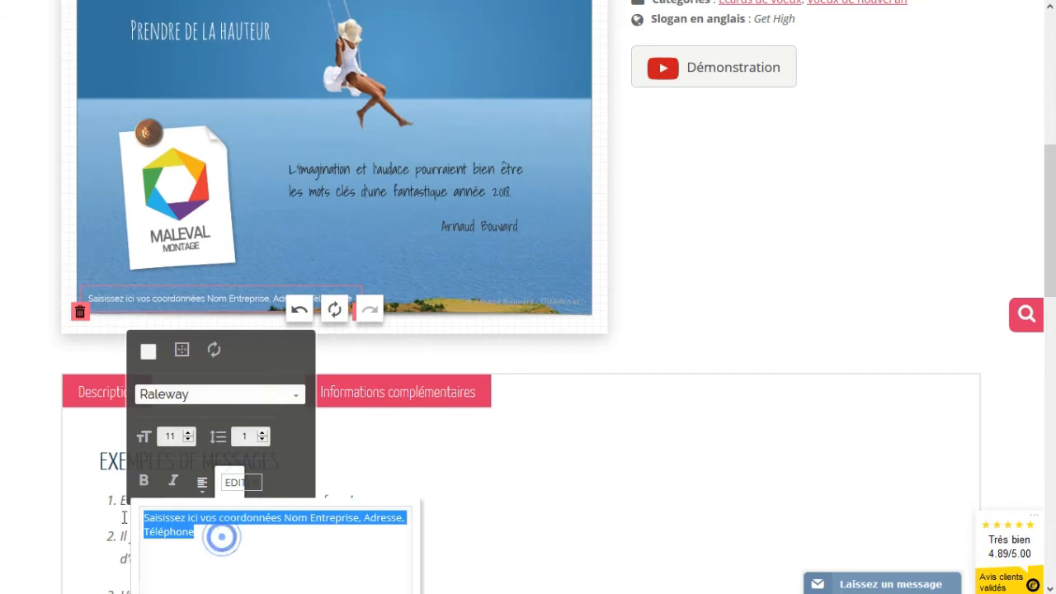
{"action": "type", "text": "MALE"}
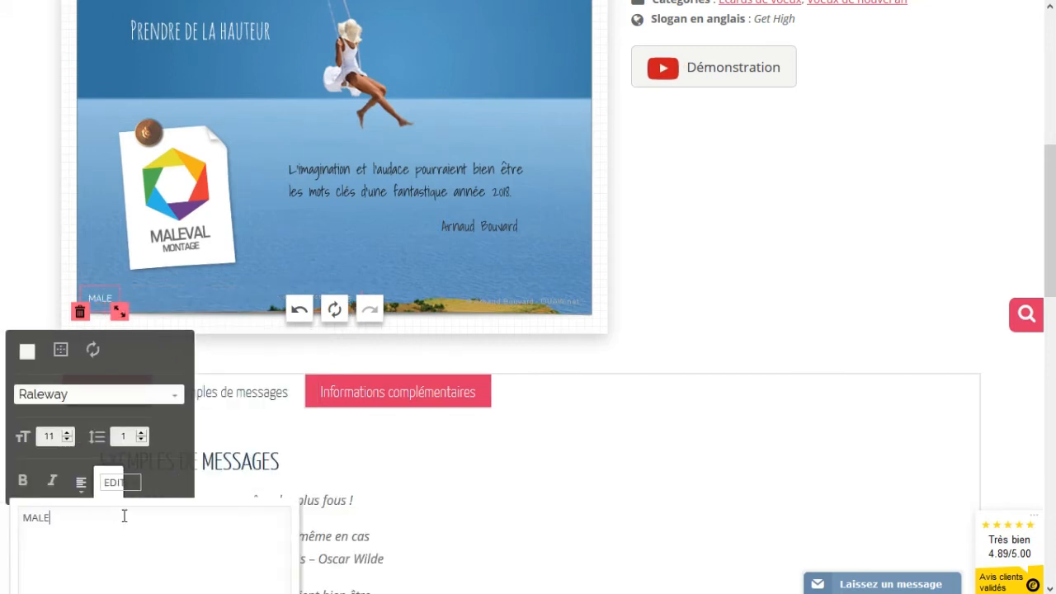
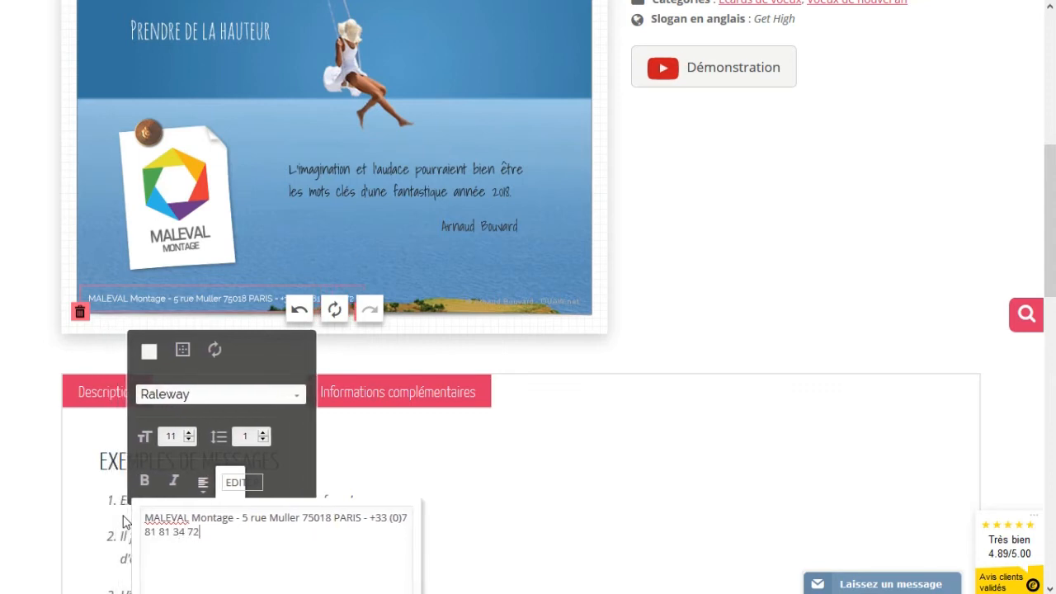
{"action": "left_click", "coordinate": [372, 279]}
{"action": "scroll", "coordinate": [371, 281], "scroll_direction": "up", "scroll_amount": 2}
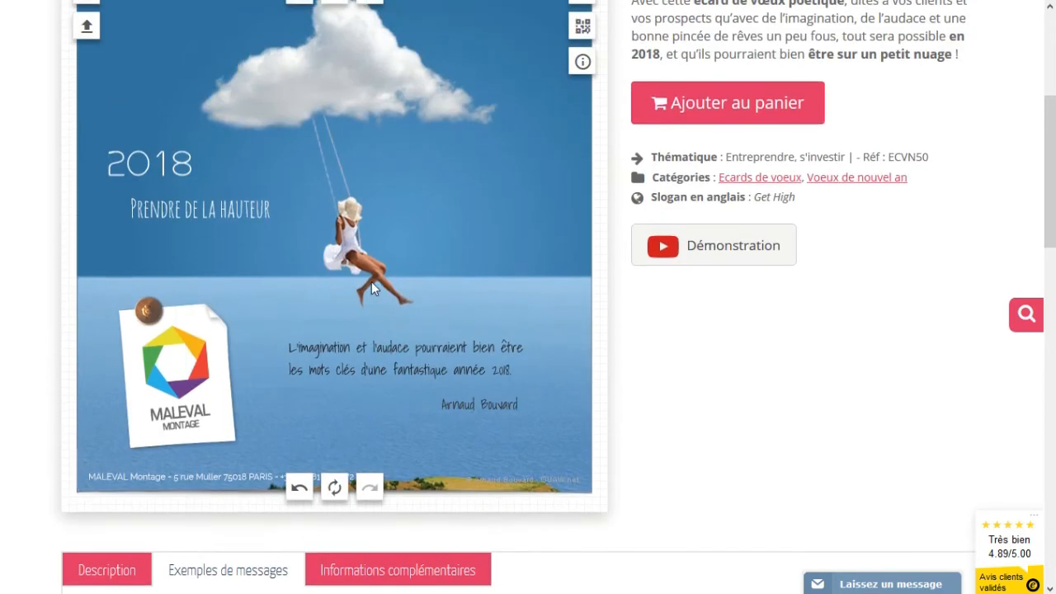
{"action": "scroll", "coordinate": [347, 407], "scroll_direction": "up", "scroll_amount": 1}
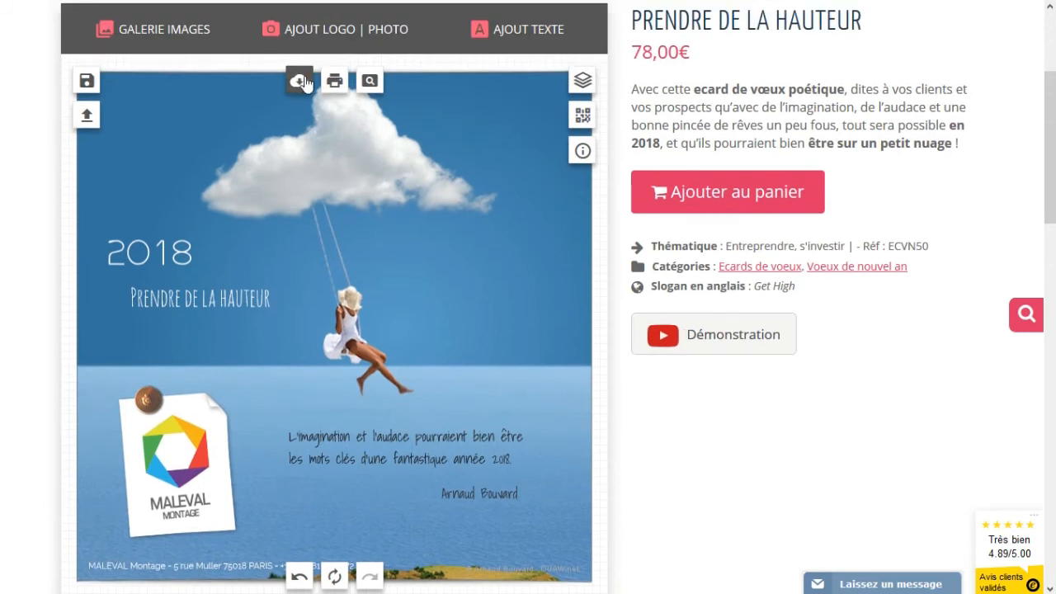
{"action": "left_click", "coordinate": [371, 82]}
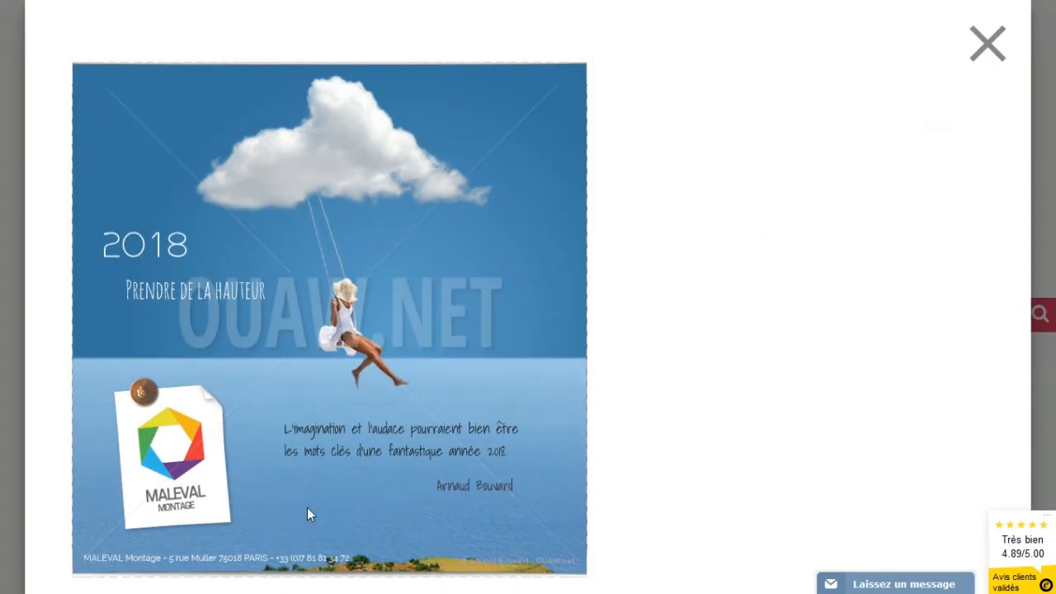
{"action": "left_click", "coordinate": [989, 43]}
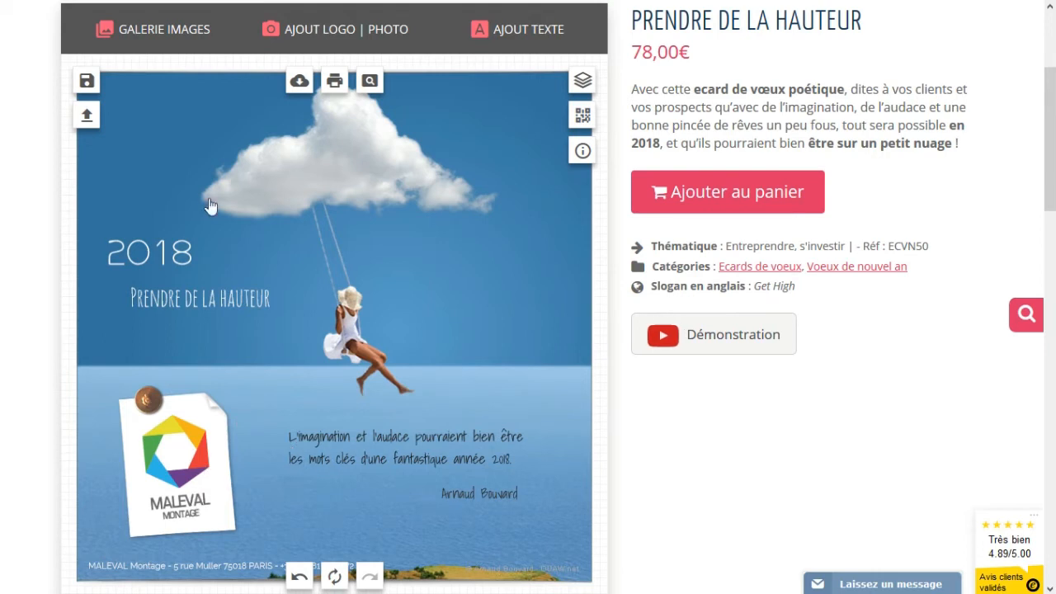
- Save the card as a creation titled 'crea 1'
{"action": "left_click", "coordinate": [87, 80]}
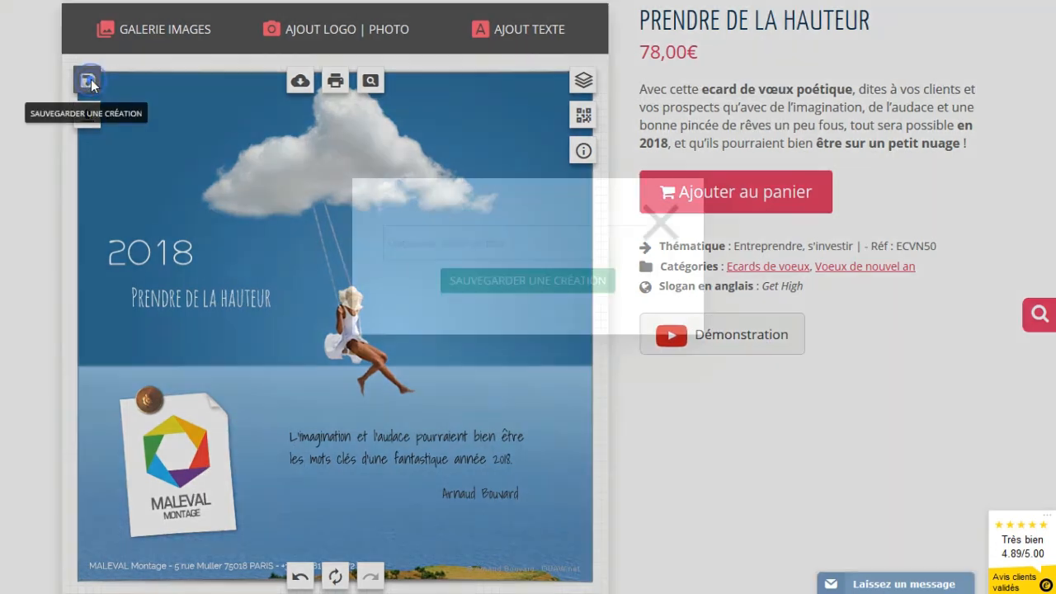
{"action": "type", "text": "crea"}
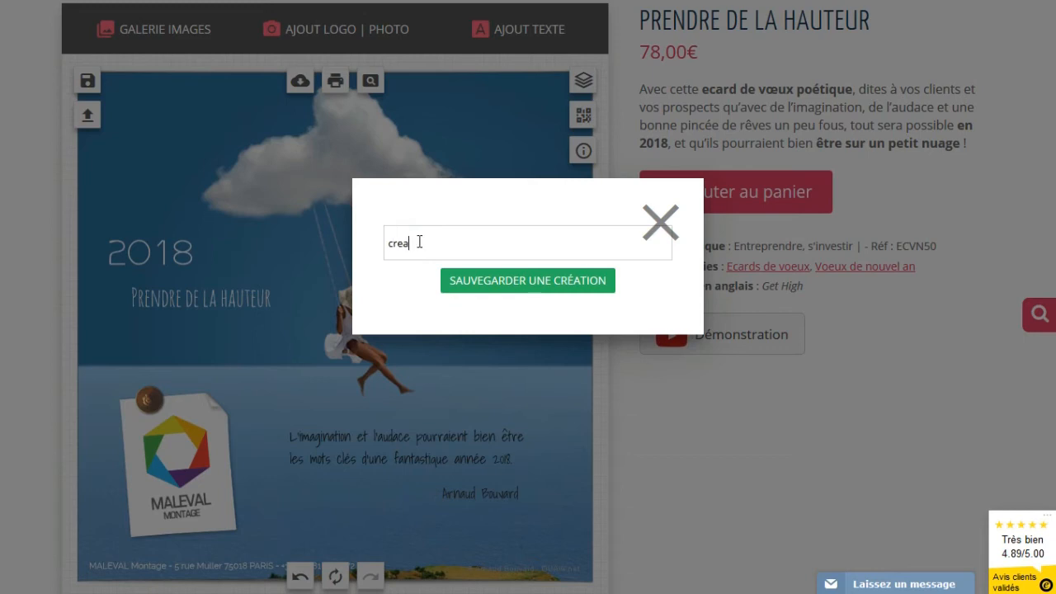
{"action": "type", "text": " 1"}
{"action": "left_click", "coordinate": [493, 285]}
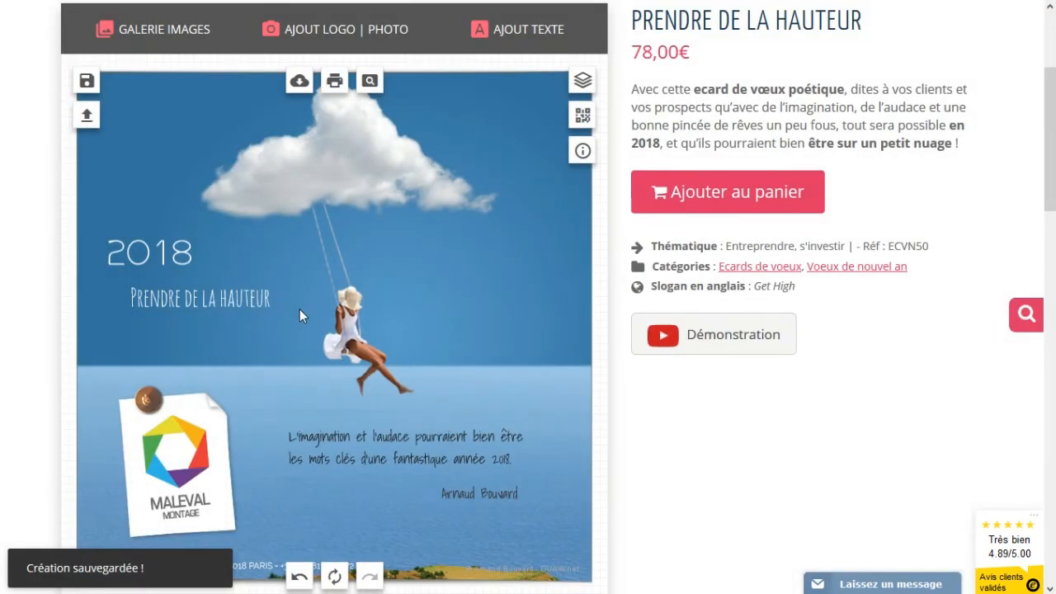
{"action": "scroll", "coordinate": [300, 309], "scroll_direction": "down", "scroll_amount": 1}
{"action": "scroll", "coordinate": [300, 310], "scroll_direction": "up", "scroll_amount": 1}
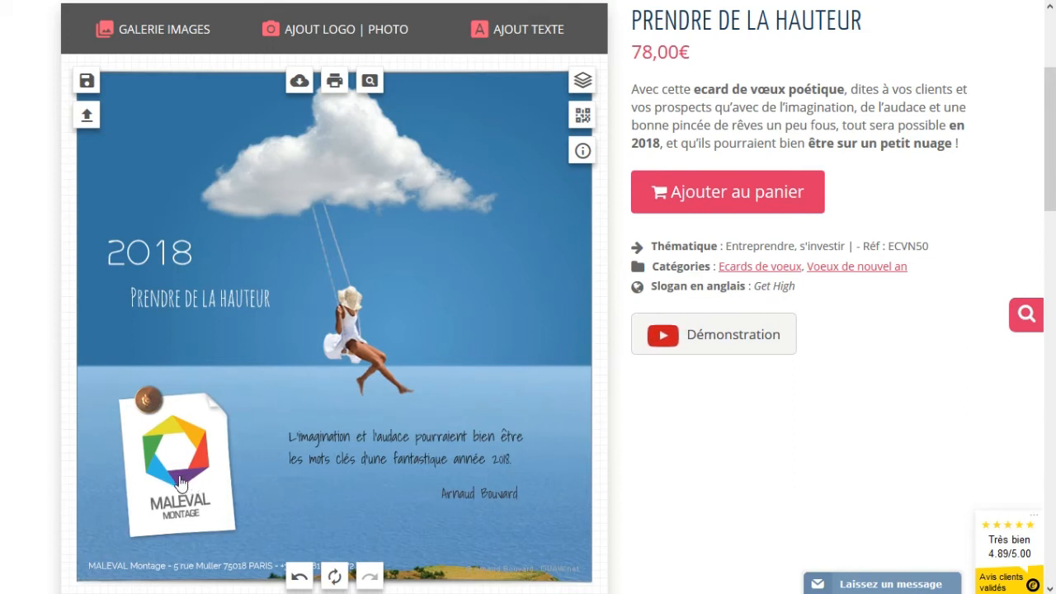
- Move the MALEVAL logo off the white note, then delete the note and the brown pin
{"action": "left_click_drag", "start_coordinate": [180, 483], "coordinate": [287, 396]}
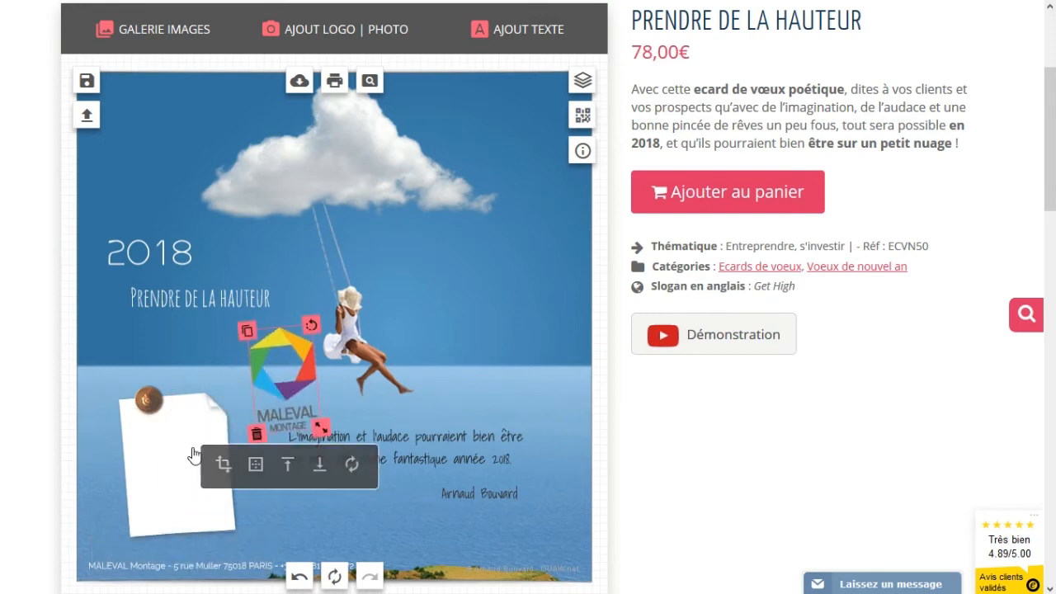
{"action": "left_click", "coordinate": [180, 478]}
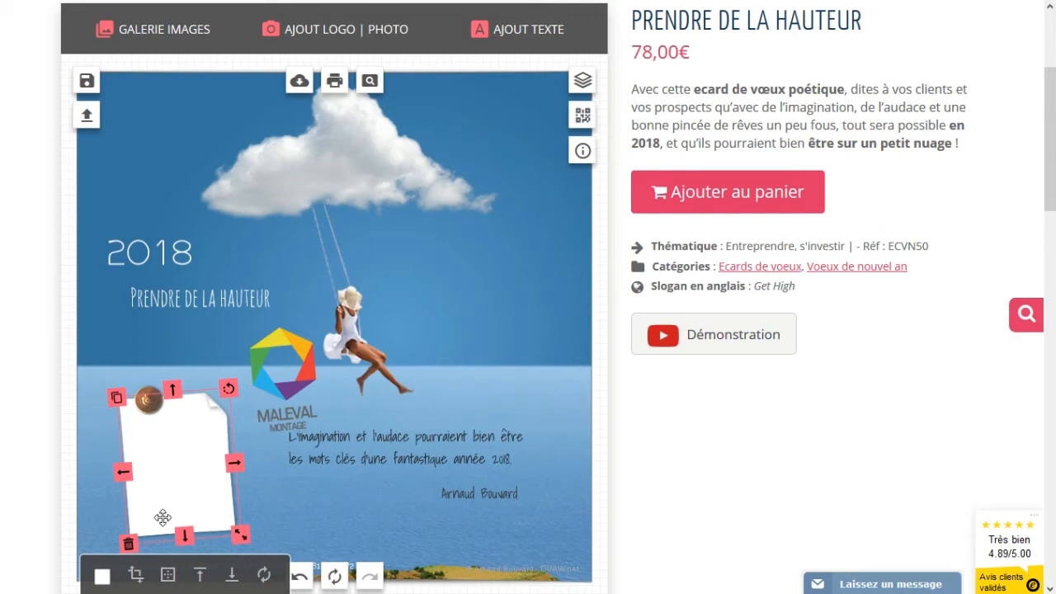
{"action": "left_click", "coordinate": [130, 546]}
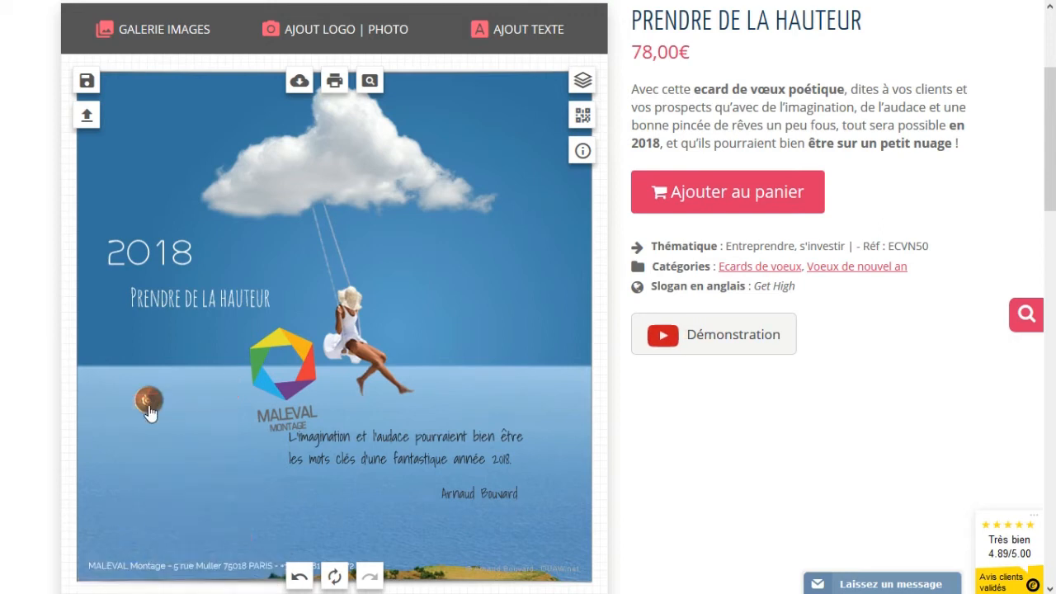
{"action": "left_click", "coordinate": [146, 401]}
{"action": "left_click", "coordinate": [133, 416]}
- Set the MALEVAL logo upright and larger at lower left, and shift the quote and signature left
{"action": "left_click_drag", "start_coordinate": [300, 393], "coordinate": [183, 459]}
{"action": "left_click_drag", "start_coordinate": [194, 393], "coordinate": [188, 419]}
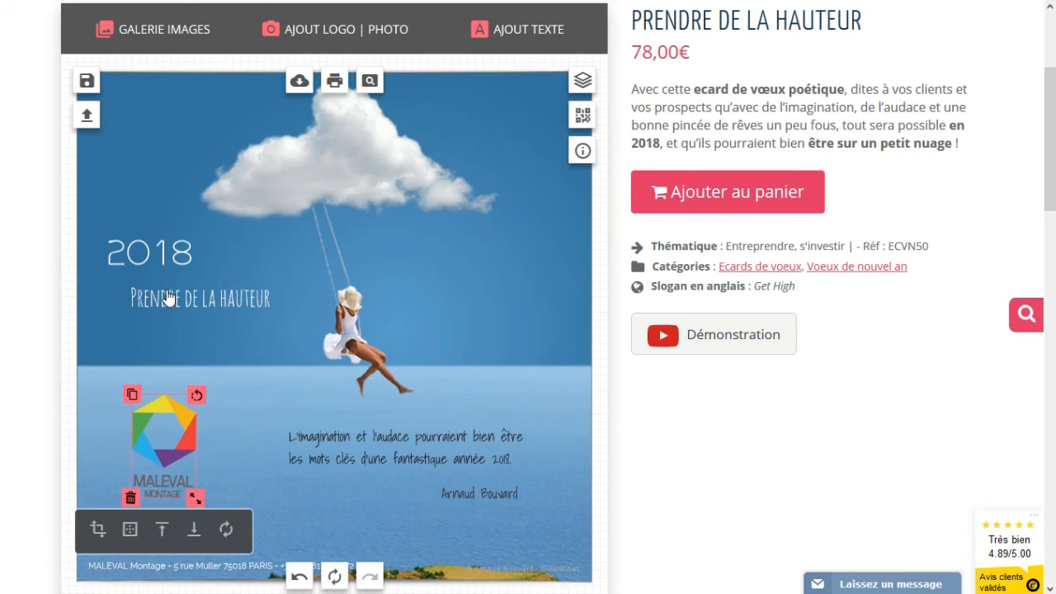
{"action": "left_click", "coordinate": [246, 416]}
{"action": "left_click_drag", "start_coordinate": [356, 446], "coordinate": [327, 438]}
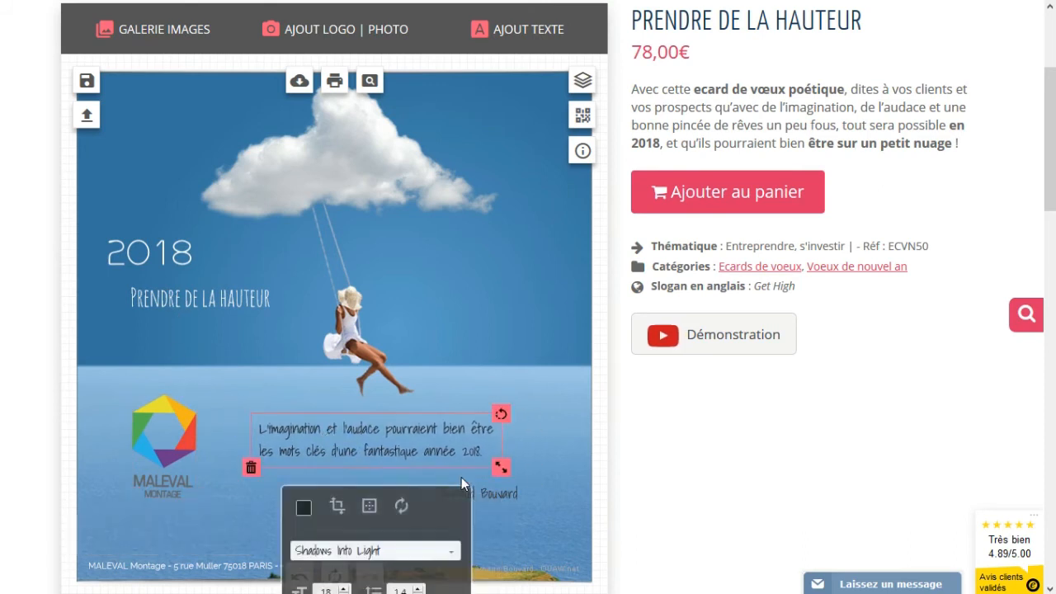
{"action": "left_click_drag", "start_coordinate": [477, 493], "coordinate": [449, 489]}
{"action": "left_click", "coordinate": [173, 462]}
{"action": "left_click_drag", "start_coordinate": [197, 499], "coordinate": [203, 506]}
{"action": "left_click_drag", "start_coordinate": [148, 429], "coordinate": [150, 431]}
{"action": "left_click", "coordinate": [429, 282]}
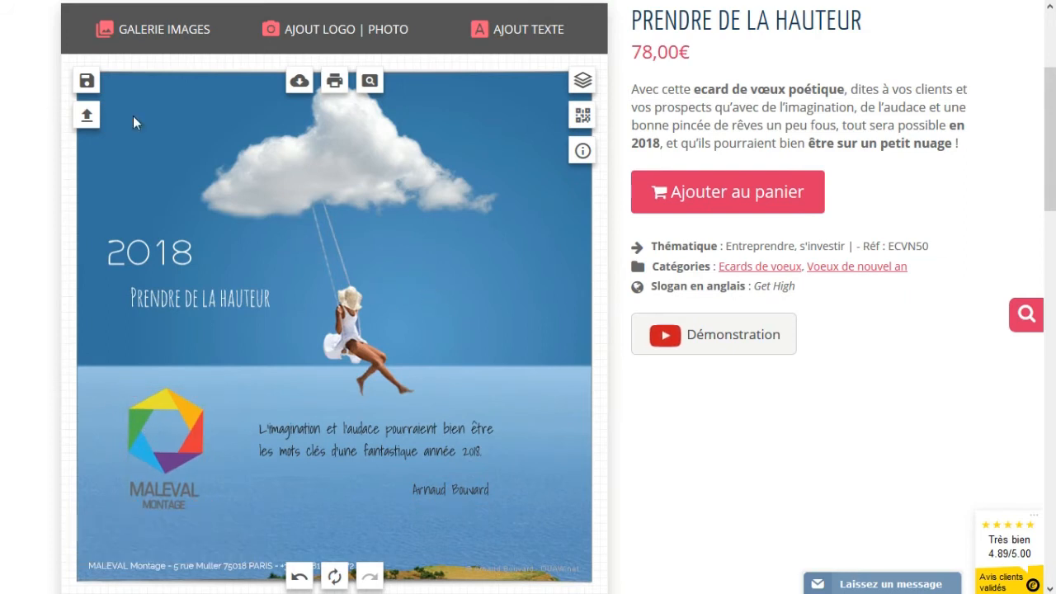
- Add a white square post-it sticker from GALERIE IMAGES to the sky at right, tilted slightly
{"action": "left_click", "coordinate": [167, 37]}
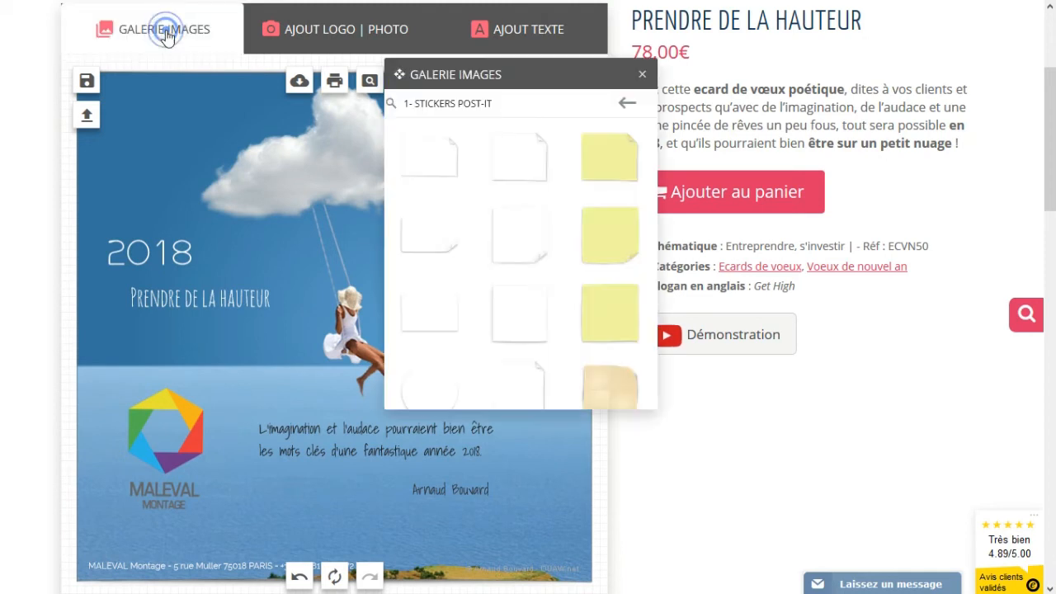
{"action": "left_click", "coordinate": [519, 318]}
{"action": "left_click_drag", "start_coordinate": [288, 308], "coordinate": [459, 292]}
{"action": "left_click_drag", "start_coordinate": [558, 241], "coordinate": [531, 273]}
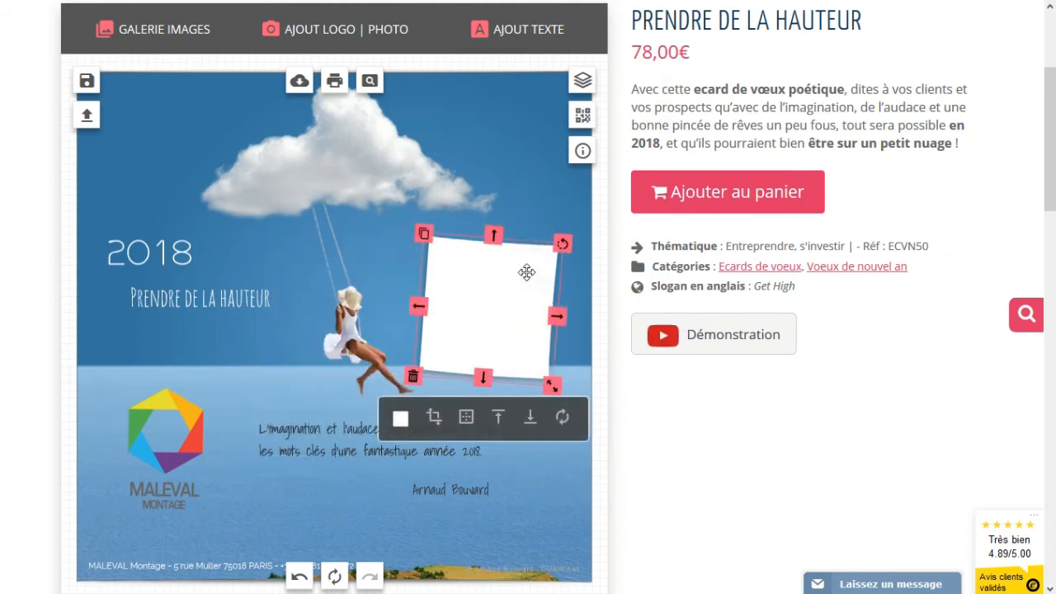
- Upload photo-id.jpg through AJOUT LOGO | PHOTO and add it to the card
{"action": "left_click", "coordinate": [328, 48]}
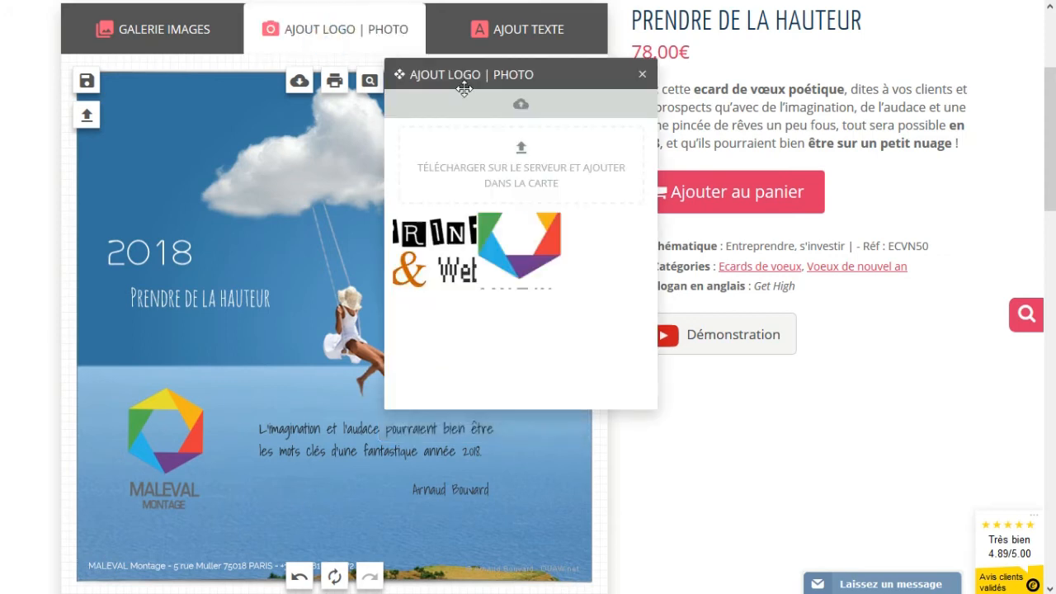
{"action": "left_click", "coordinate": [518, 153]}
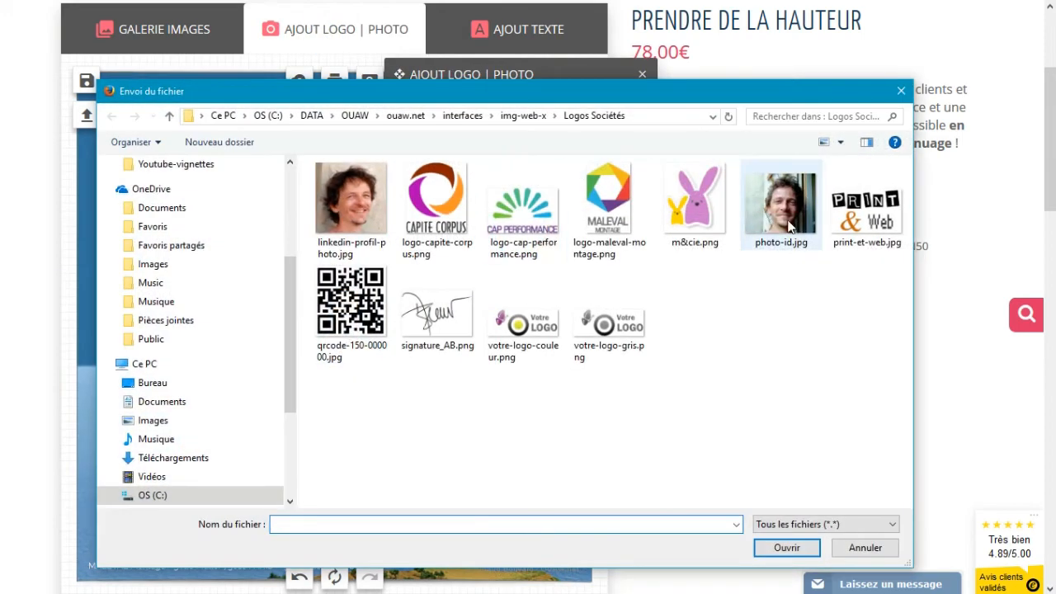
{"action": "left_click", "coordinate": [790, 227]}
{"action": "left_click", "coordinate": [779, 548]}
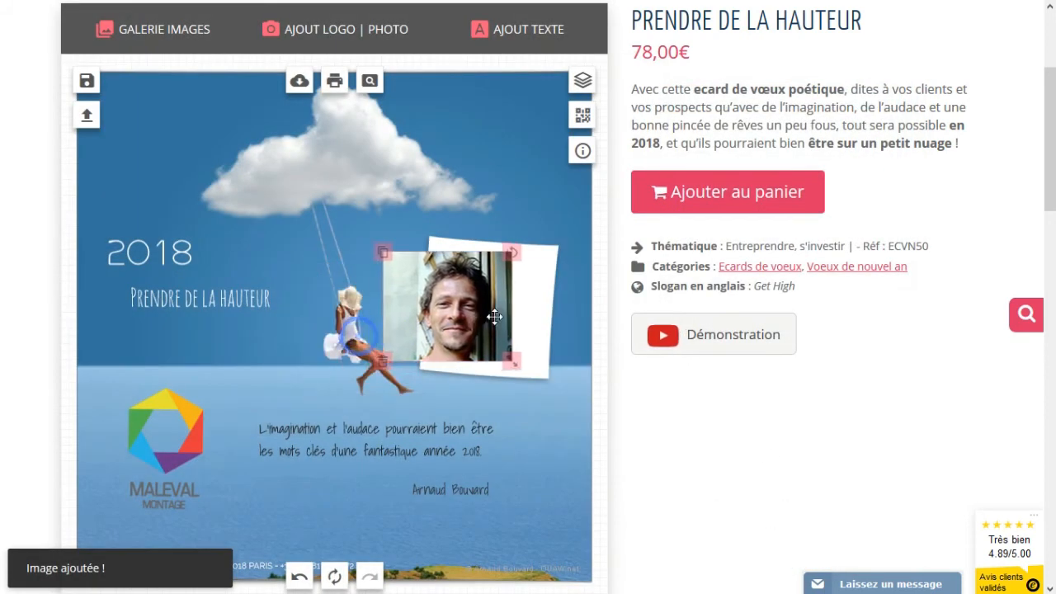
- Shrink and tilt the photo to fit inside the sticker, then shorten the sticker vertically
{"action": "left_click_drag", "start_coordinate": [535, 361], "coordinate": [525, 353]}
{"action": "left_click_drag", "start_coordinate": [525, 260], "coordinate": [531, 263]}
{"action": "left_click_drag", "start_coordinate": [475, 299], "coordinate": [489, 306]}
{"action": "left_click", "coordinate": [493, 251]}
{"action": "left_click_drag", "start_coordinate": [493, 239], "coordinate": [477, 259]}
- Browse the PUNAISES category and try a blue pushpin on the photo sticker
{"action": "left_click", "coordinate": [238, 33]}
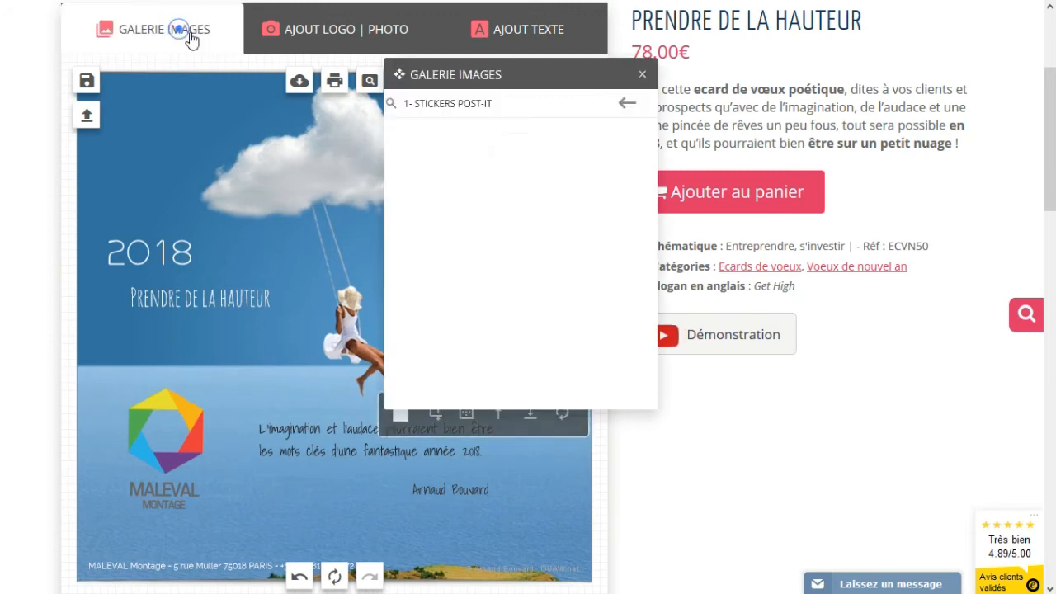
{"action": "left_click", "coordinate": [625, 105]}
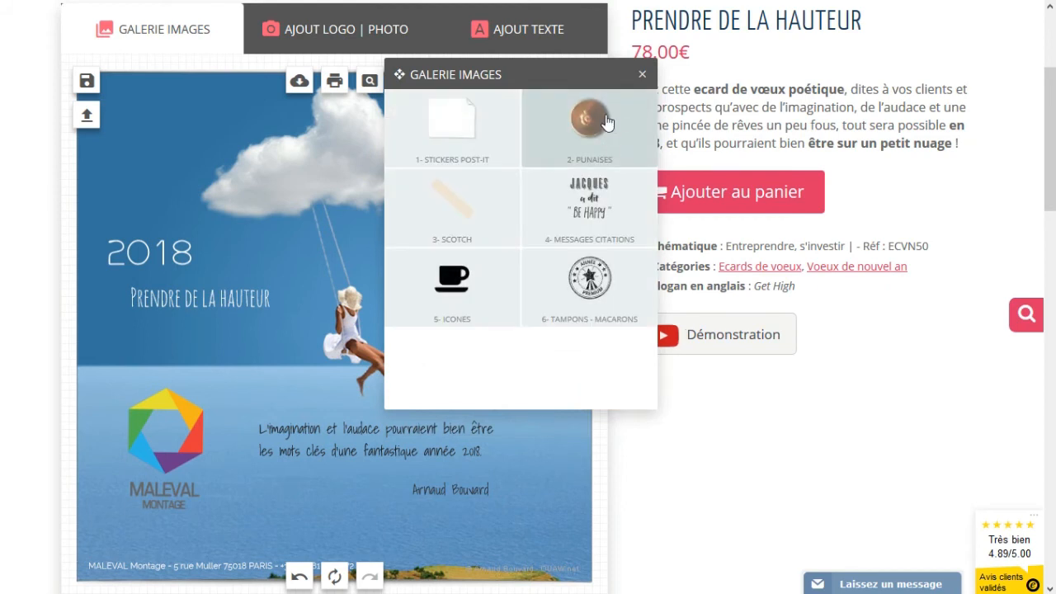
{"action": "left_click", "coordinate": [608, 117]}
{"action": "scroll", "coordinate": [547, 346], "scroll_direction": "down", "scroll_amount": 2}
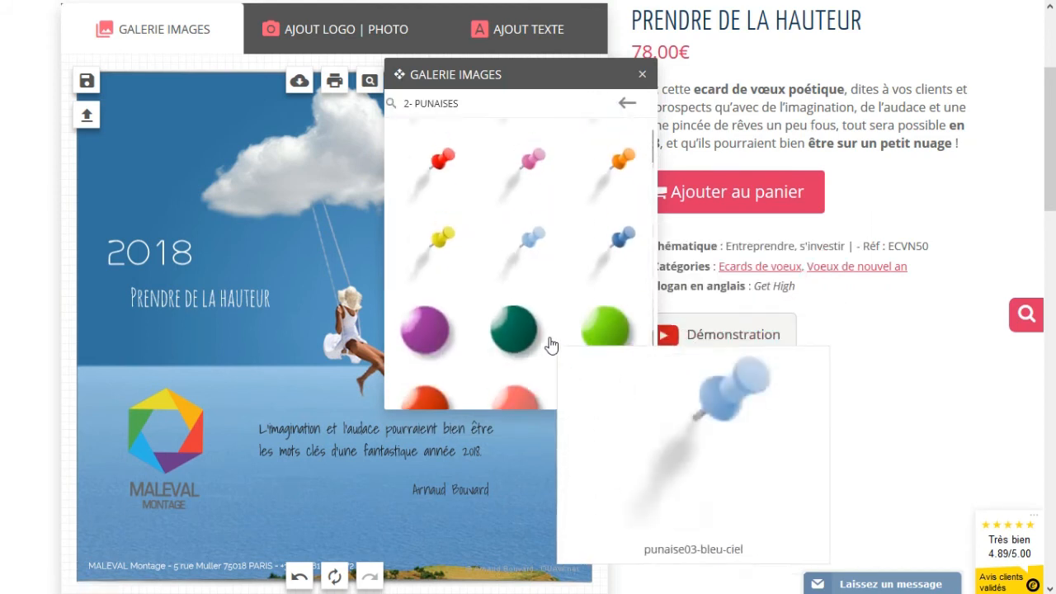
{"action": "scroll", "coordinate": [558, 335], "scroll_direction": "up", "scroll_amount": 1}
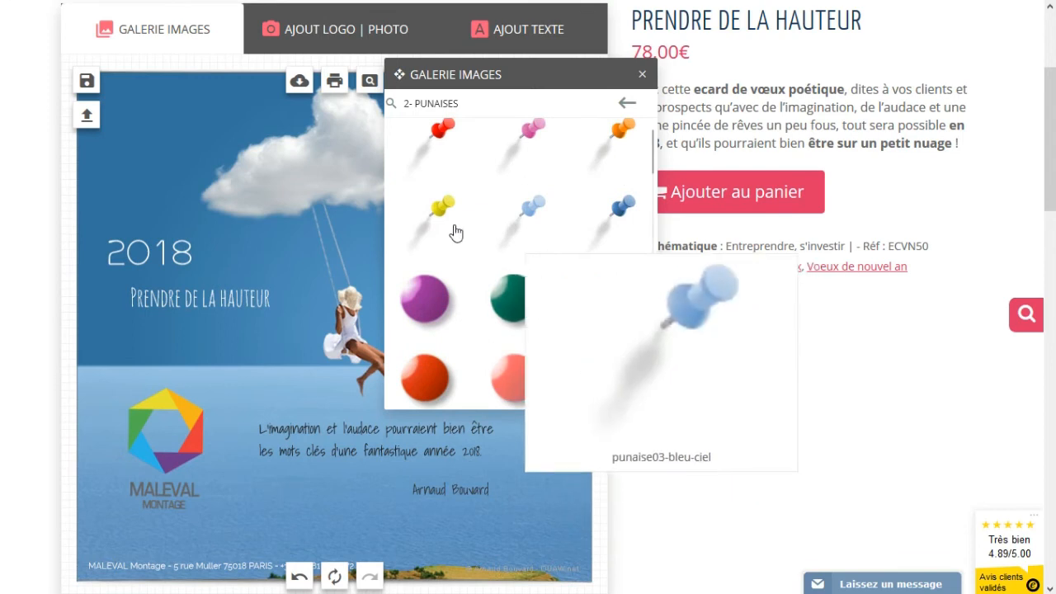
{"action": "left_click", "coordinate": [618, 214]}
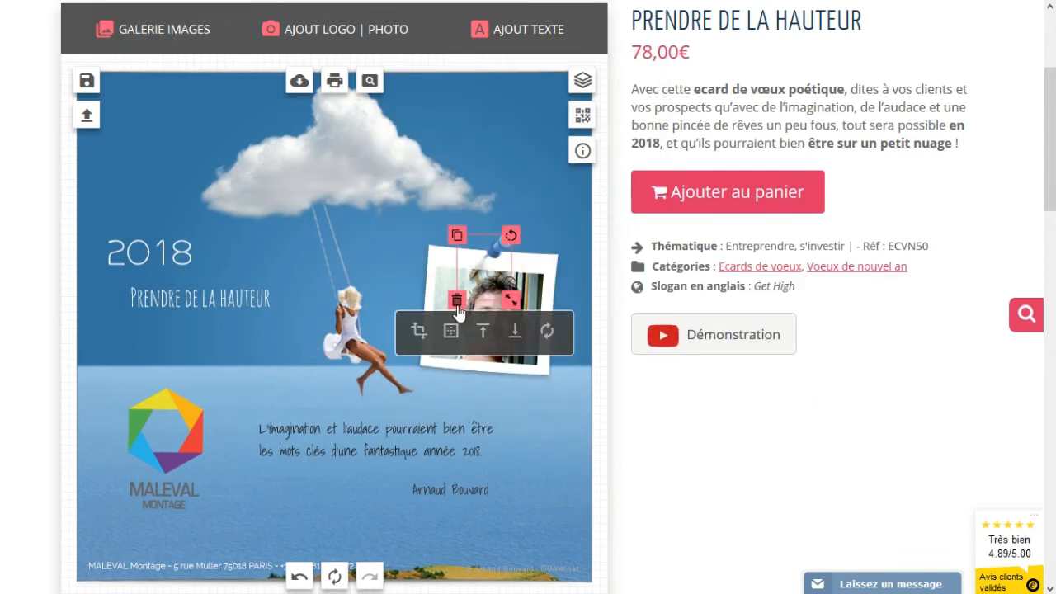
{"action": "left_click", "coordinate": [422, 251]}
- Add the punaise01-violet pin and place it on the top edge of the photo frame
{"action": "left_click", "coordinate": [156, 35]}
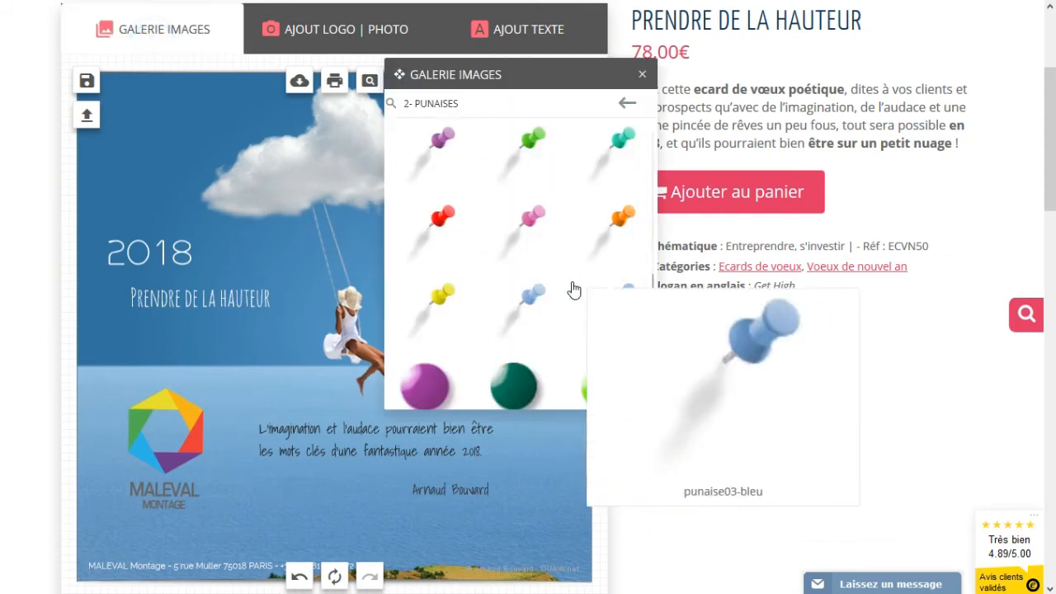
{"action": "scroll", "coordinate": [572, 291], "scroll_direction": "down", "scroll_amount": 3}
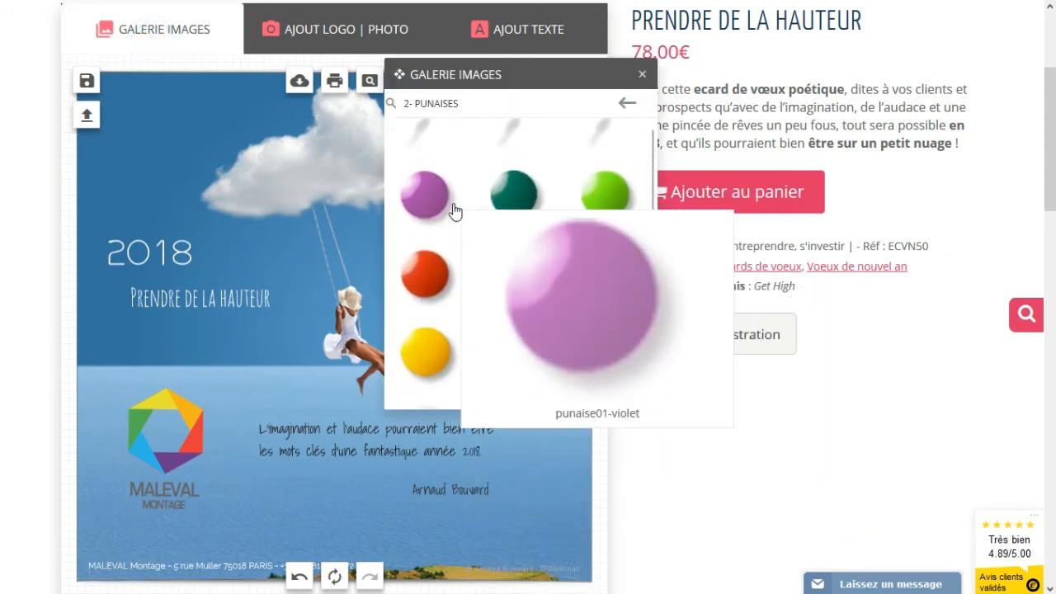
{"action": "left_click", "coordinate": [428, 199]}
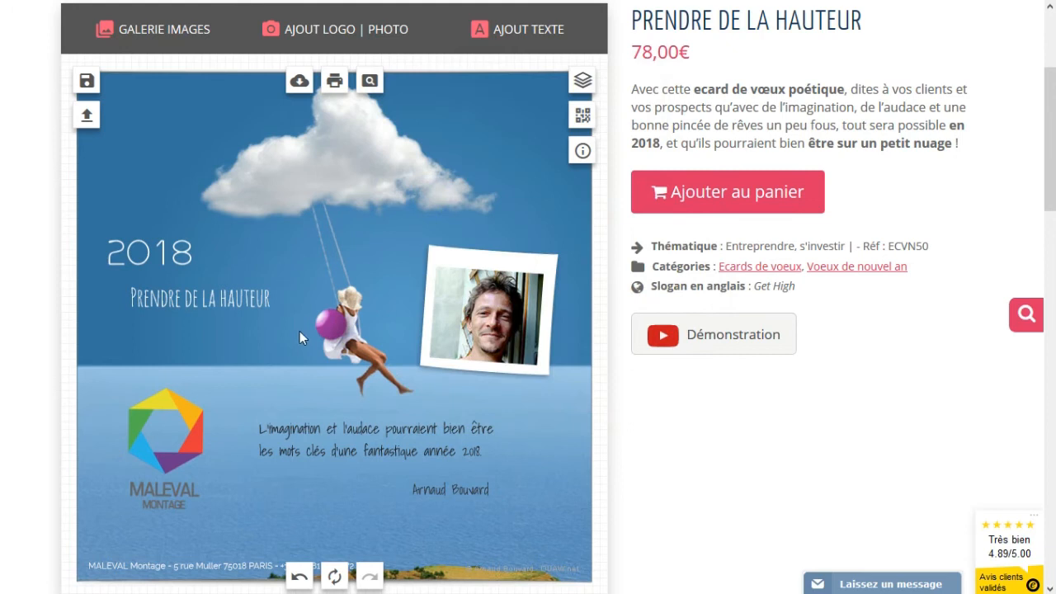
{"action": "left_click_drag", "start_coordinate": [330, 324], "coordinate": [472, 248]}
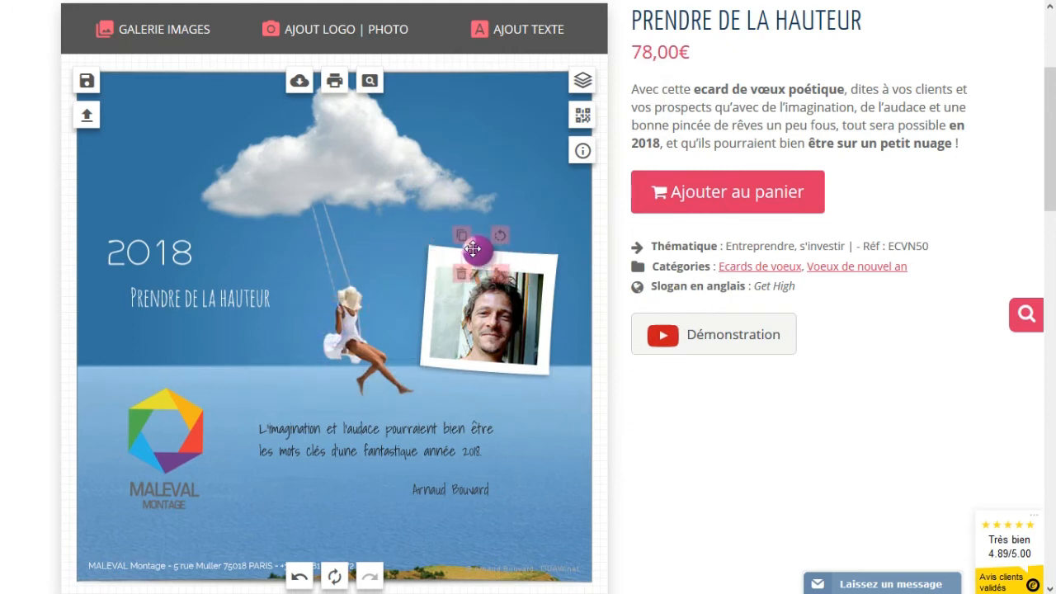
{"action": "left_click", "coordinate": [268, 351]}
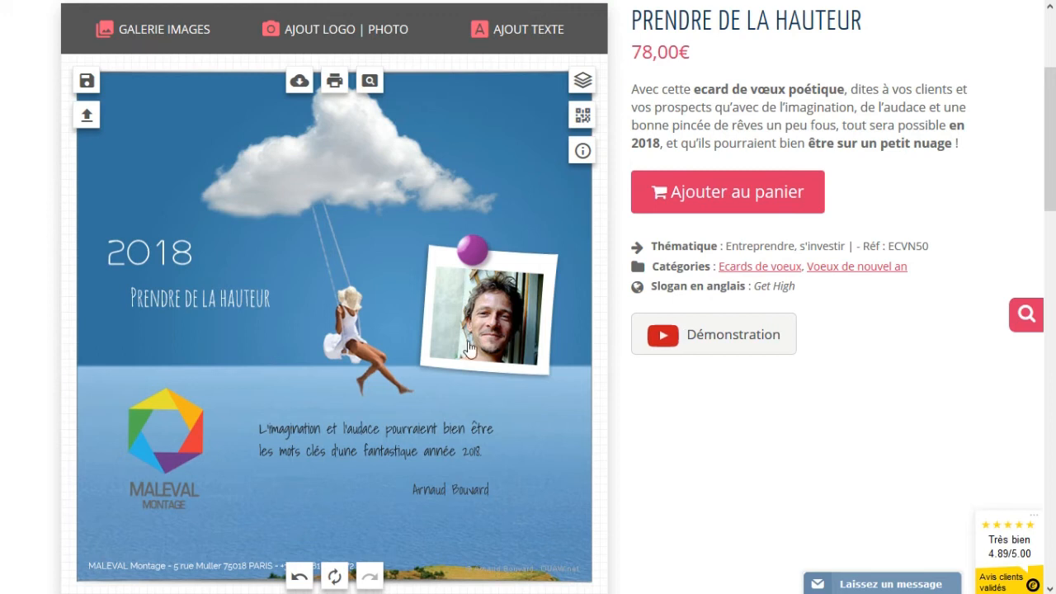
{"action": "left_click", "coordinate": [583, 117]}
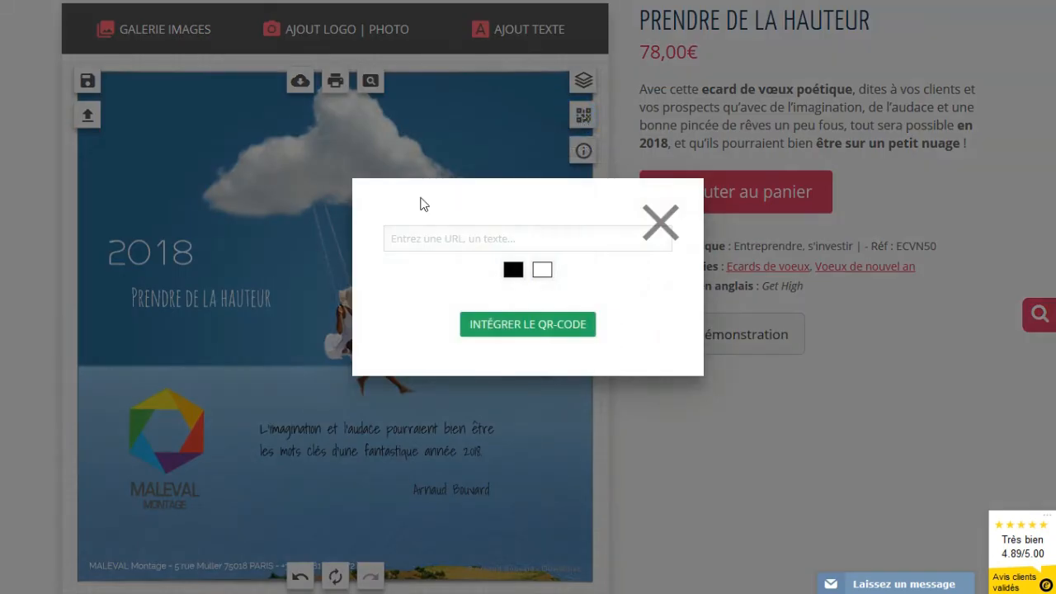
{"action": "left_click", "coordinate": [472, 239]}
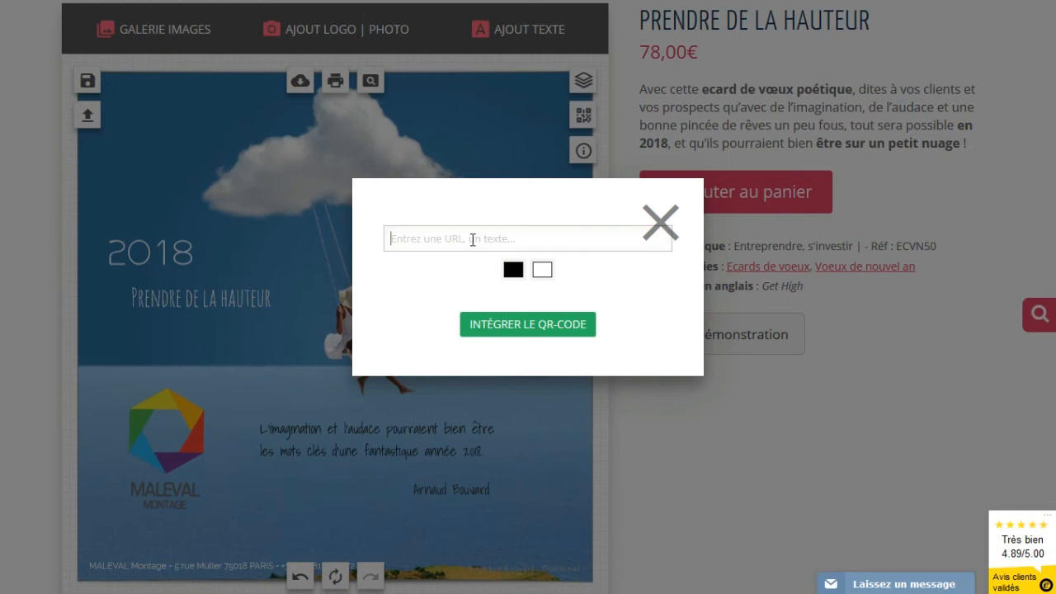
{"action": "type", "text": "http://www.ouaw.net"}
{"action": "left_click", "coordinate": [507, 331]}
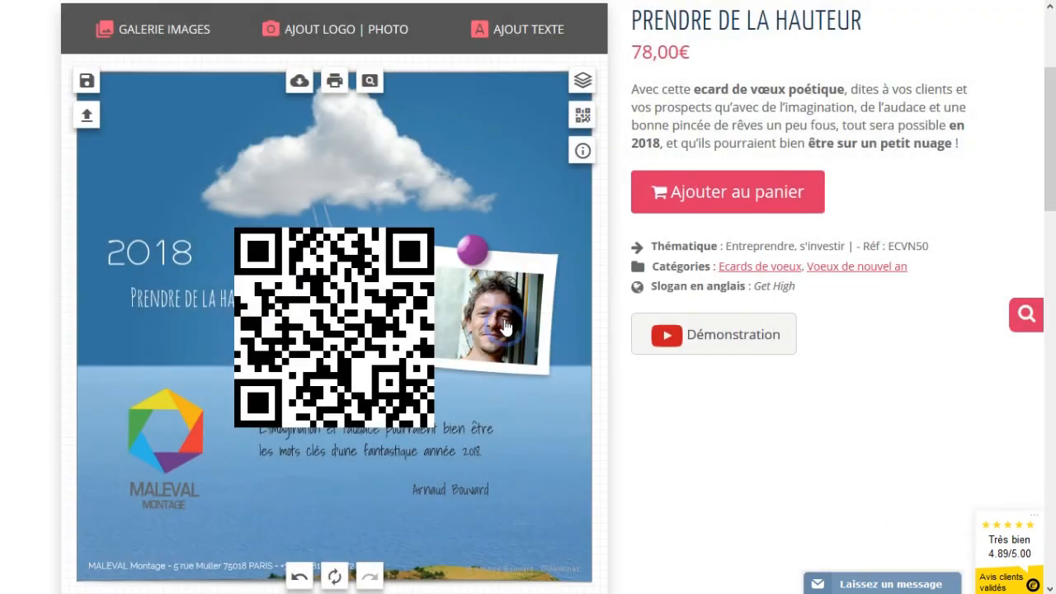
{"action": "left_click", "coordinate": [398, 331]}
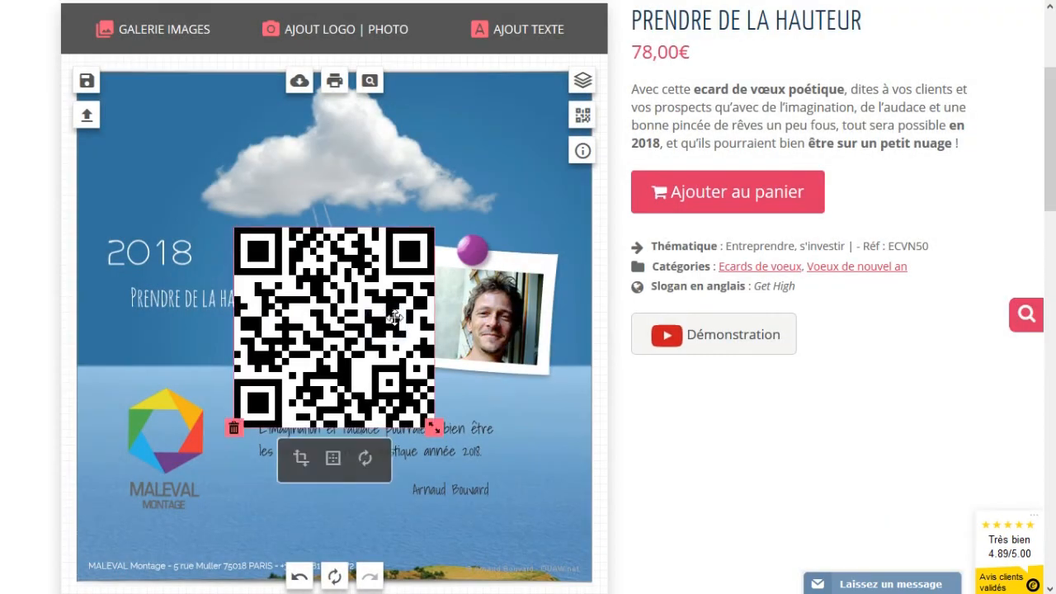
- Shrink the QR code to about 117 px and delete the photo from the note
{"action": "left_click_drag", "start_coordinate": [430, 425], "coordinate": [382, 376]}
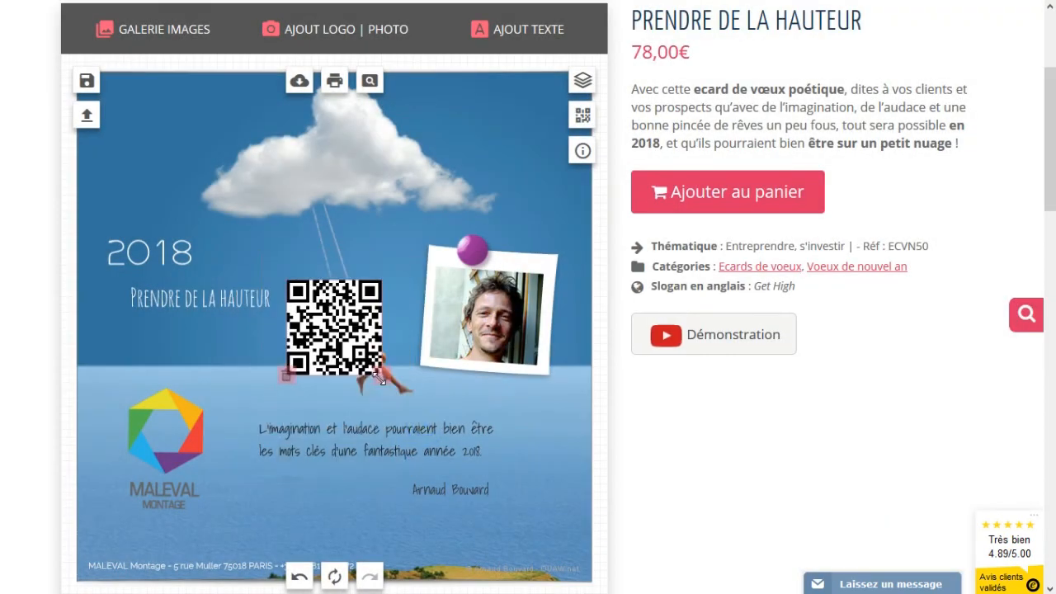
{"action": "left_click_drag", "start_coordinate": [475, 294], "coordinate": [474, 316]}
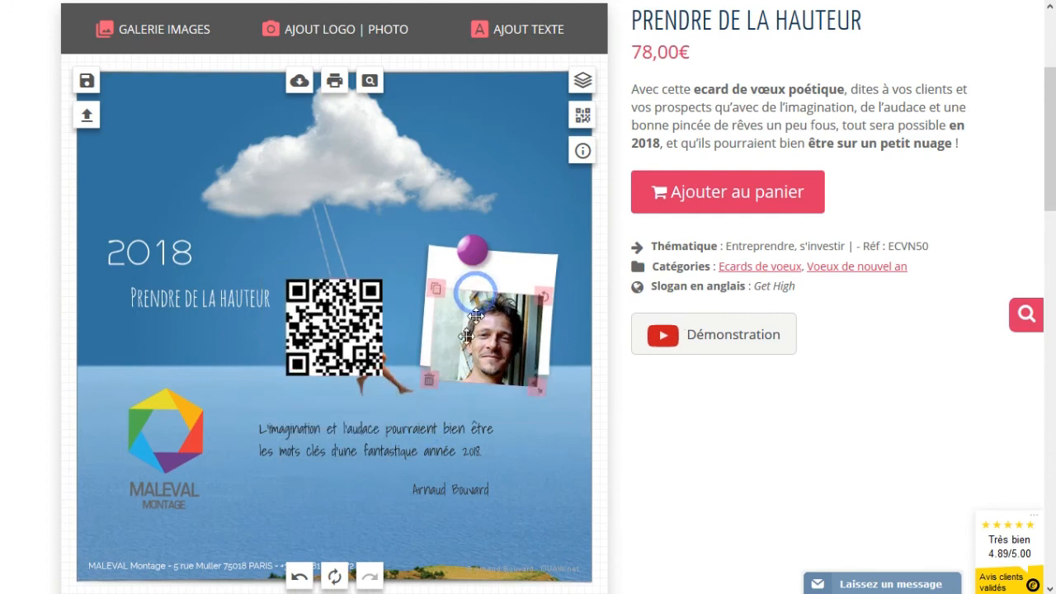
{"action": "left_click", "coordinate": [428, 379]}
- Move the QR code onto the note, rotate the note upright, and nudge the violet pin left
{"action": "left_click_drag", "start_coordinate": [325, 339], "coordinate": [488, 309]}
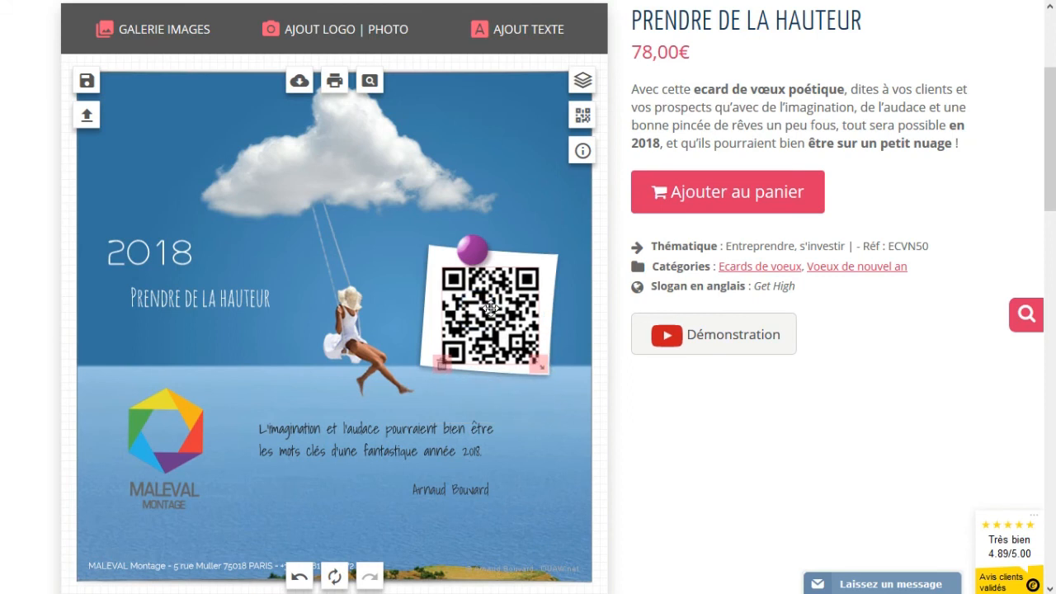
{"action": "left_click", "coordinate": [558, 256]}
{"action": "left_click_drag", "start_coordinate": [561, 252], "coordinate": [555, 249]}
{"action": "left_click", "coordinate": [484, 280]}
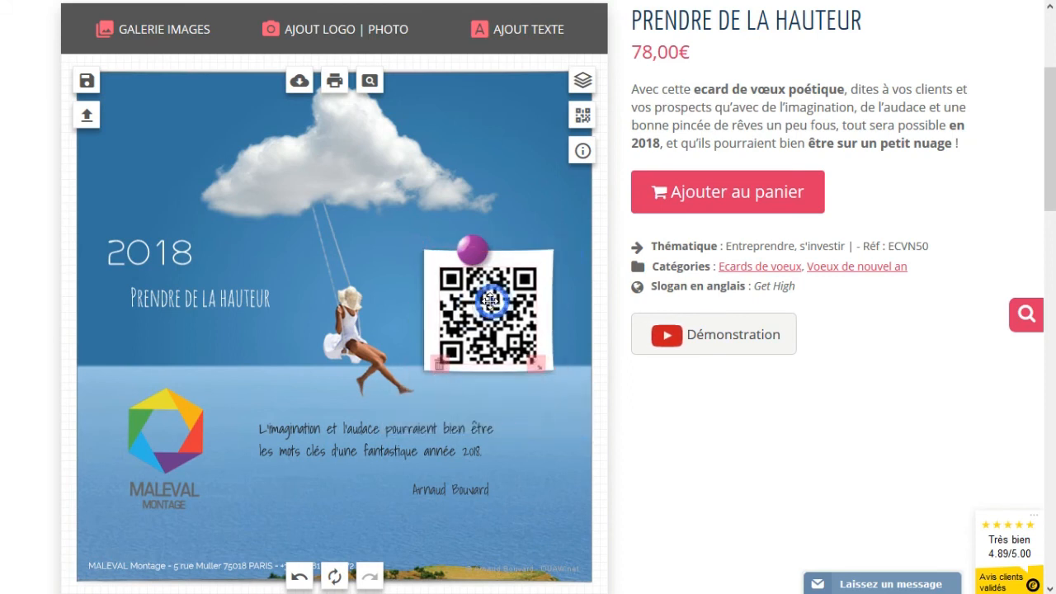
{"action": "left_click_drag", "start_coordinate": [475, 249], "coordinate": [452, 244]}
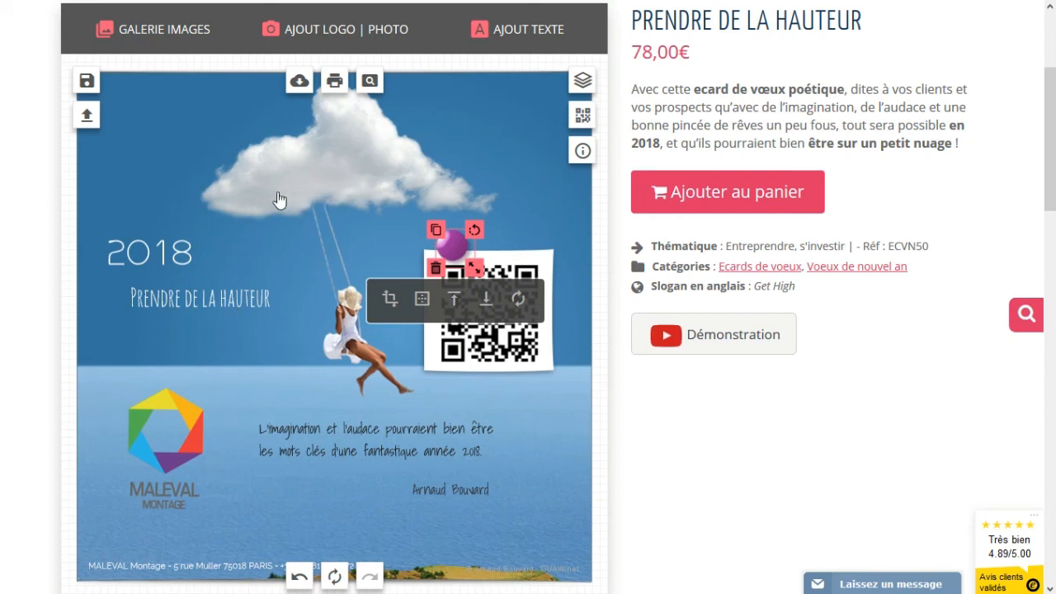
- Recolour the 2018 heading from white to yellow-green #ddf06a and check the result
{"action": "left_click", "coordinate": [129, 254]}
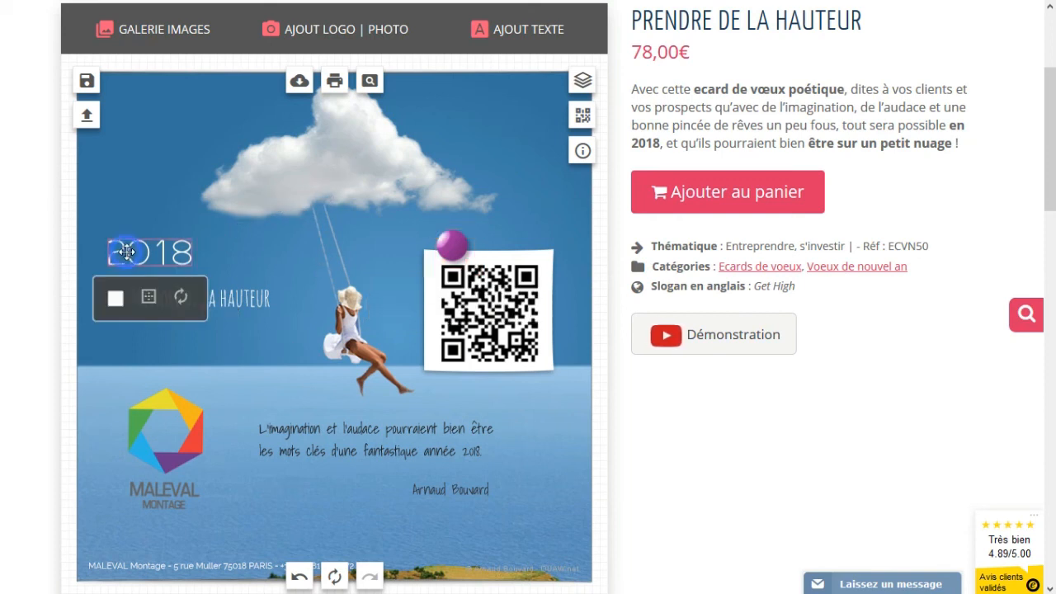
{"action": "left_click", "coordinate": [117, 299]}
{"action": "left_click", "coordinate": [237, 357]}
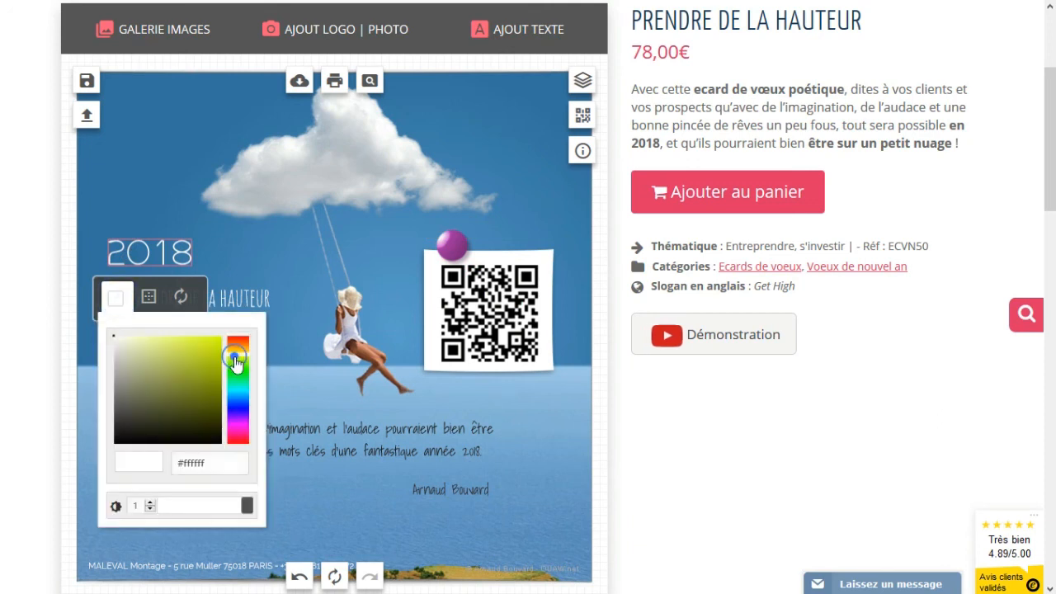
{"action": "left_click", "coordinate": [175, 345]}
{"action": "left_click", "coordinate": [166, 204]}
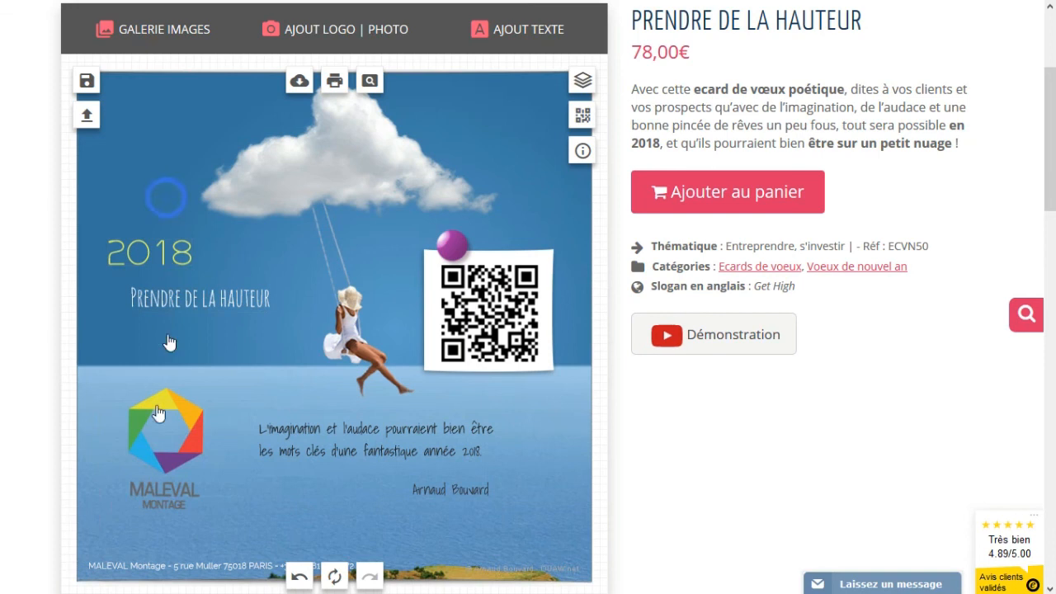
{"action": "left_click", "coordinate": [138, 260]}
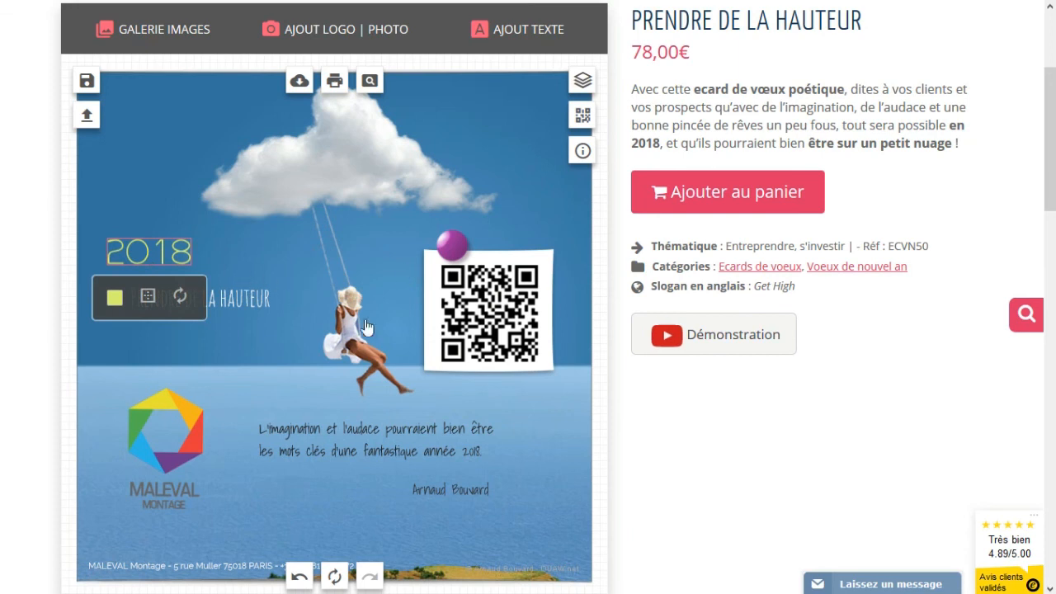
{"action": "left_click", "coordinate": [230, 363]}
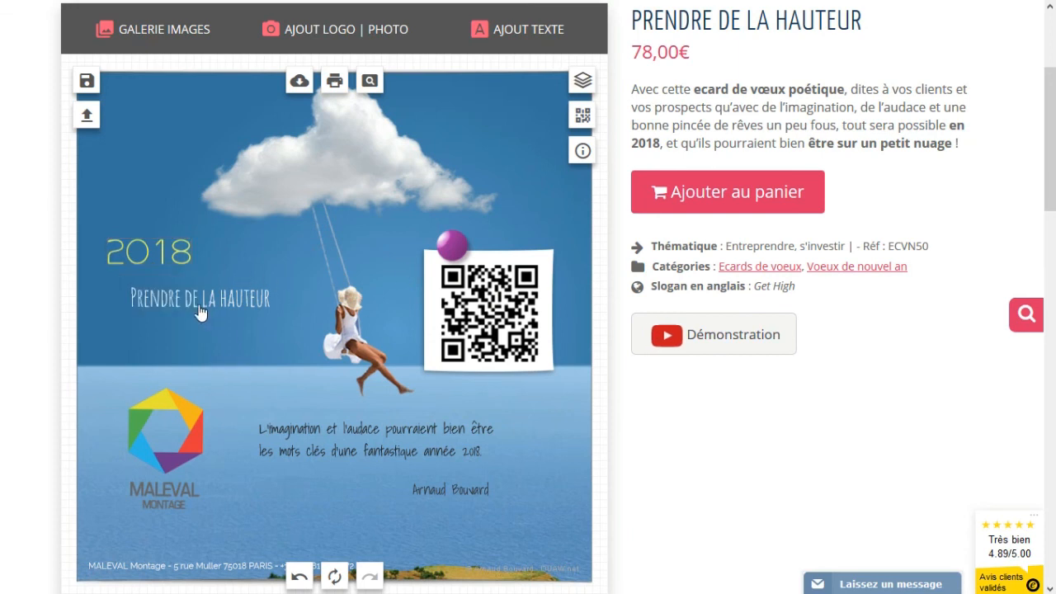
{"action": "left_click", "coordinate": [198, 303]}
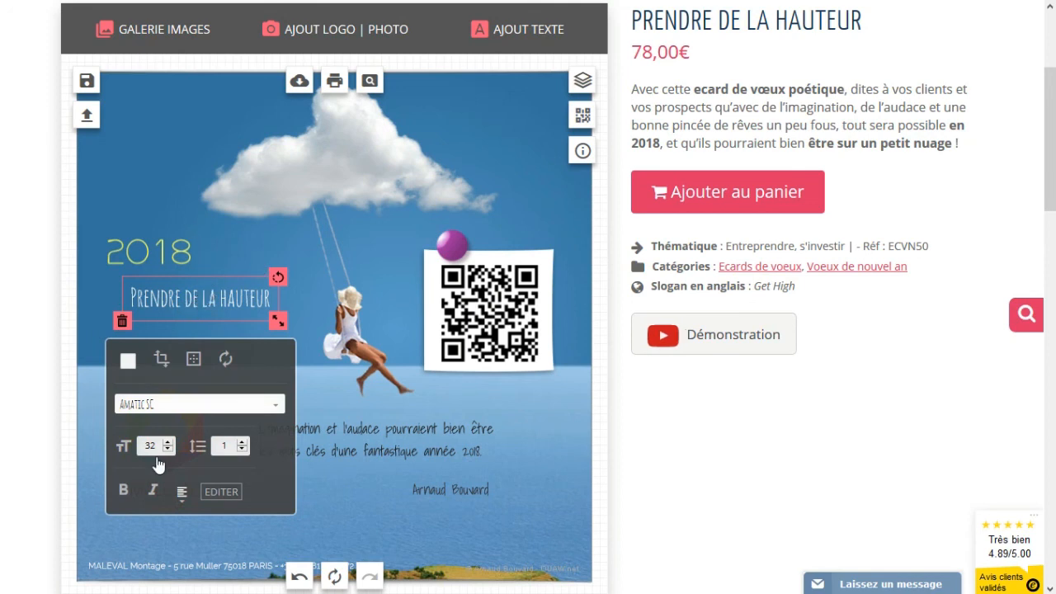
- Select the PRENDRE DE LA HAUTEUR title text in EDITER and set its colour to #e1f163
{"action": "left_click", "coordinate": [221, 493]}
{"action": "scroll", "coordinate": [234, 483], "scroll_direction": "down", "scroll_amount": 1}
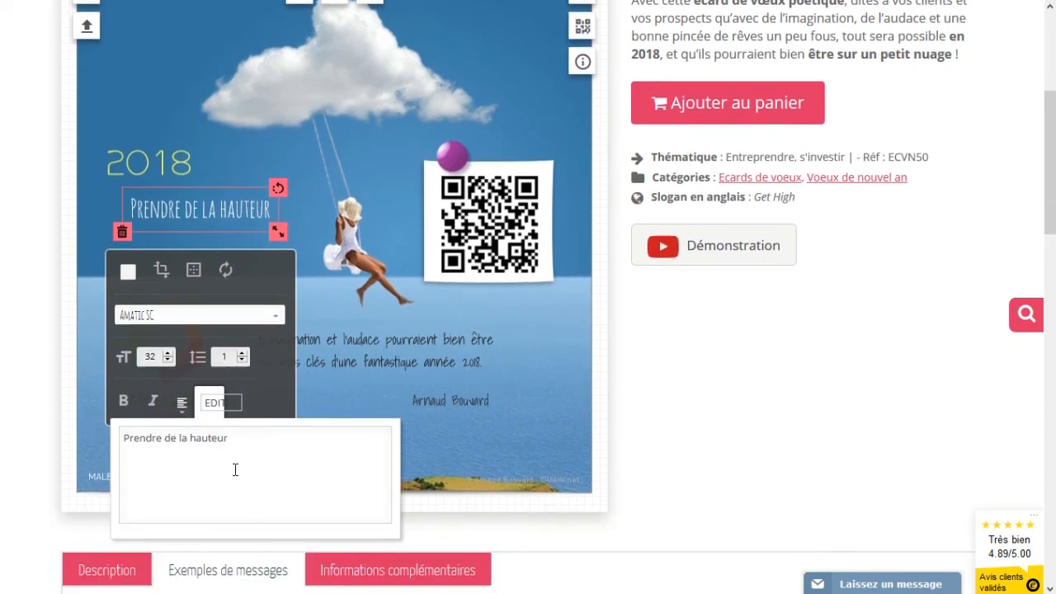
{"action": "triple_click", "coordinate": [243, 442]}
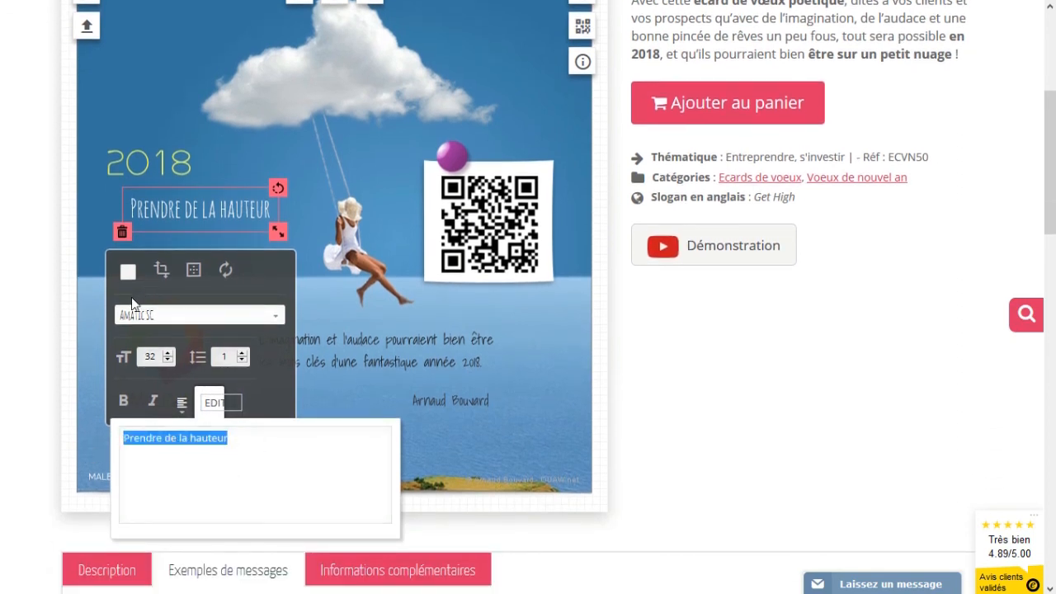
{"action": "left_click", "coordinate": [127, 273]}
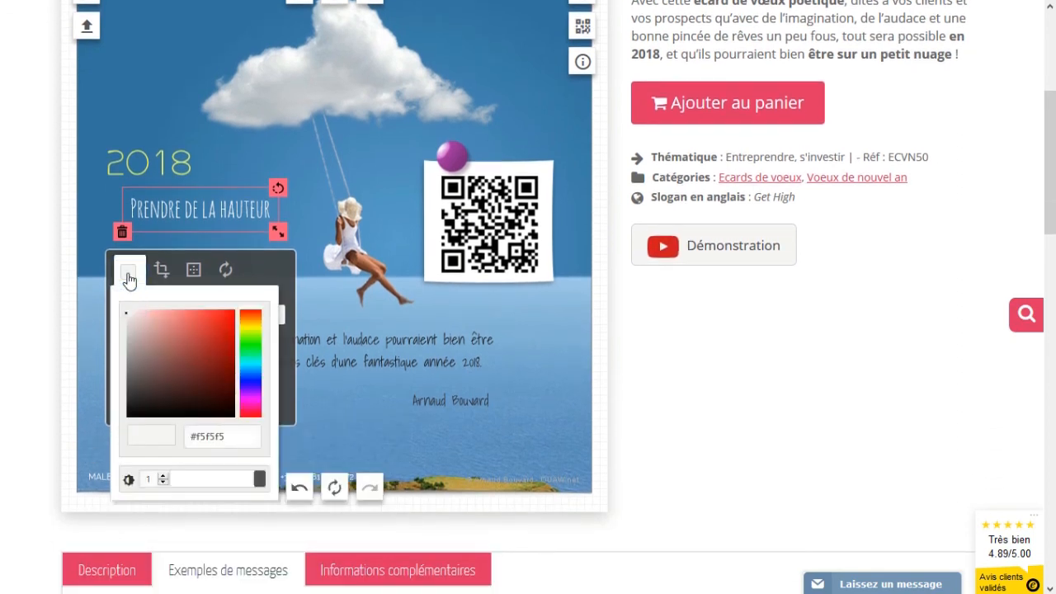
{"action": "left_click", "coordinate": [252, 330]}
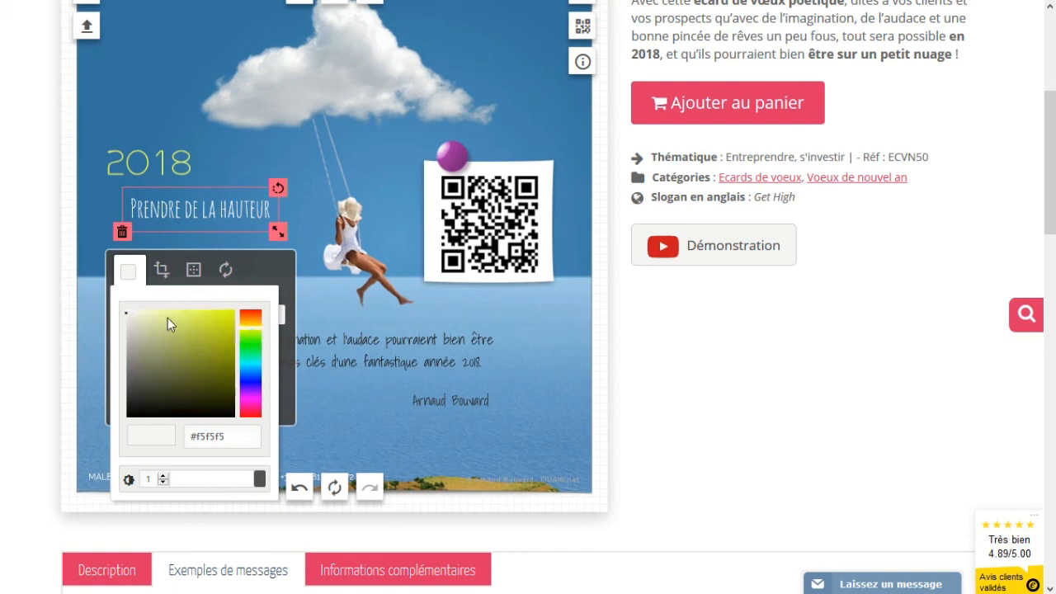
{"action": "left_click", "coordinate": [190, 315]}
{"action": "left_click", "coordinate": [160, 127]}
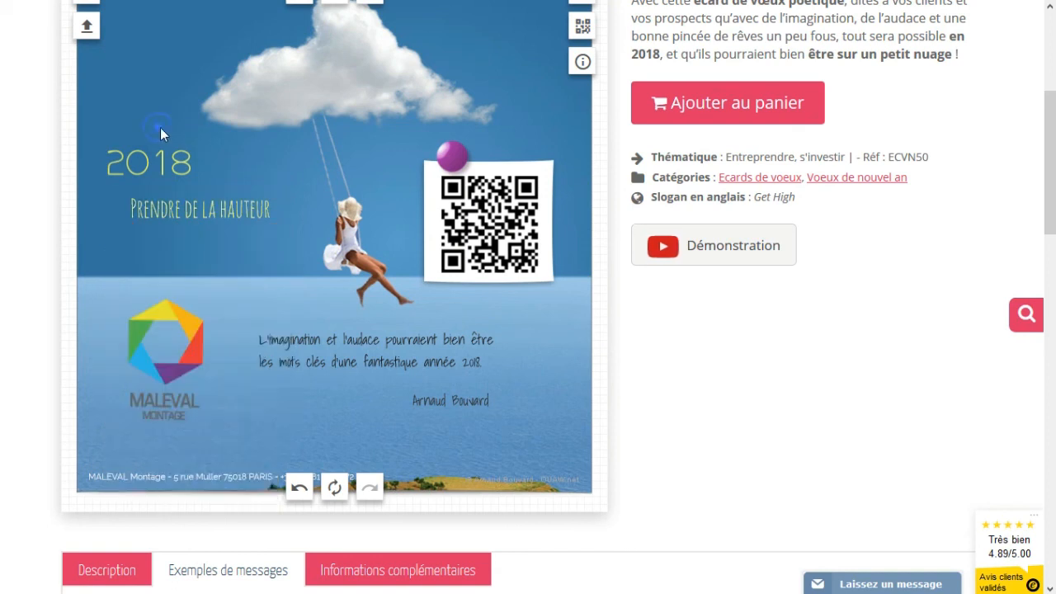
{"action": "scroll", "coordinate": [297, 322], "scroll_direction": "up", "scroll_amount": 2}
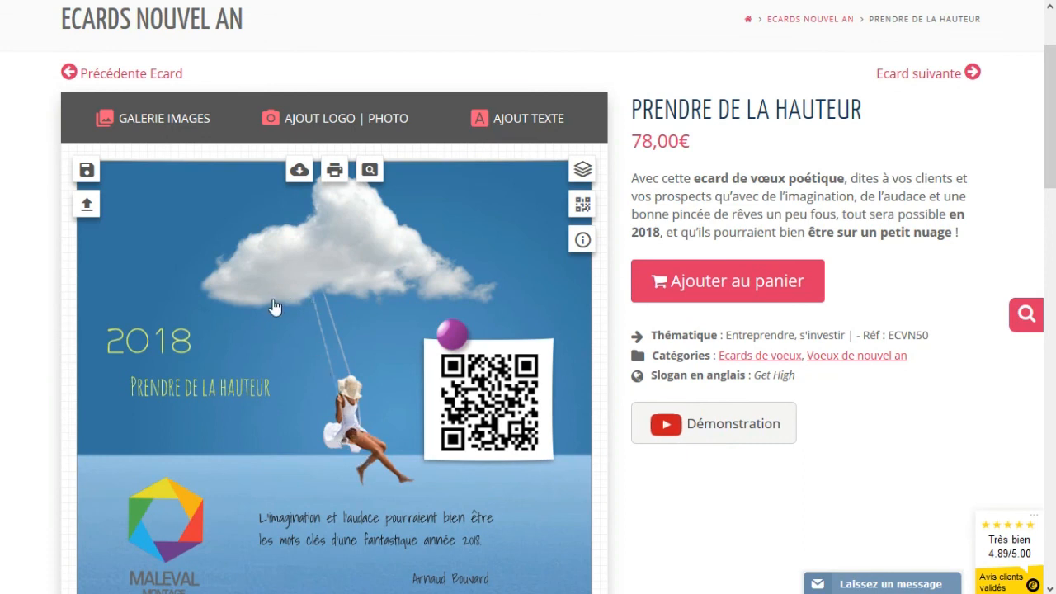
- Shrink the cloud, move it about 22 px left, and flip it horizontally
{"action": "left_click_drag", "start_coordinate": [314, 267], "coordinate": [300, 275]}
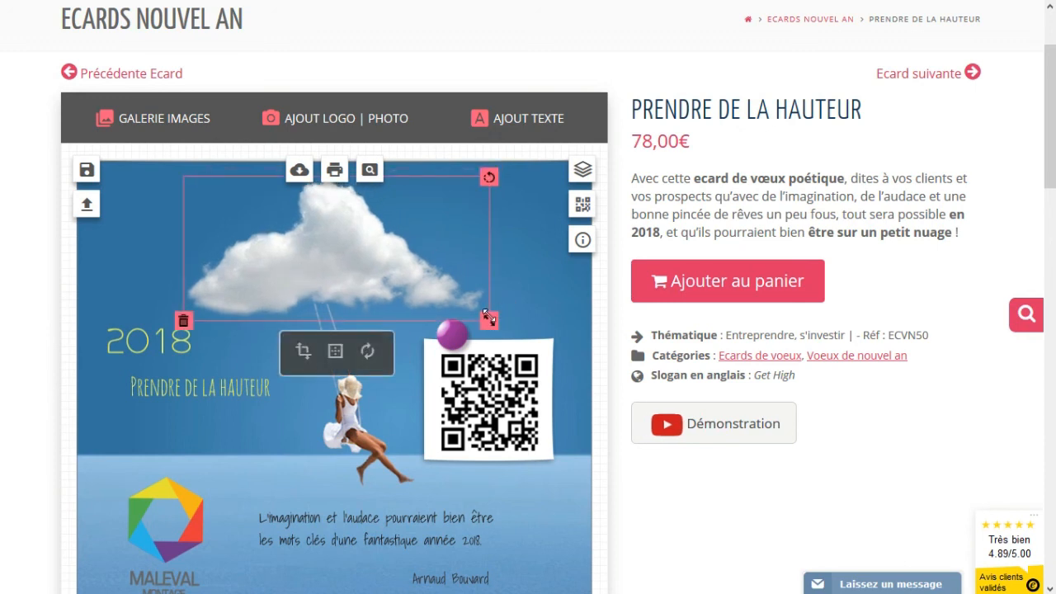
{"action": "left_click_drag", "start_coordinate": [490, 318], "coordinate": [472, 310]}
{"action": "left_click_drag", "start_coordinate": [358, 271], "coordinate": [340, 279]}
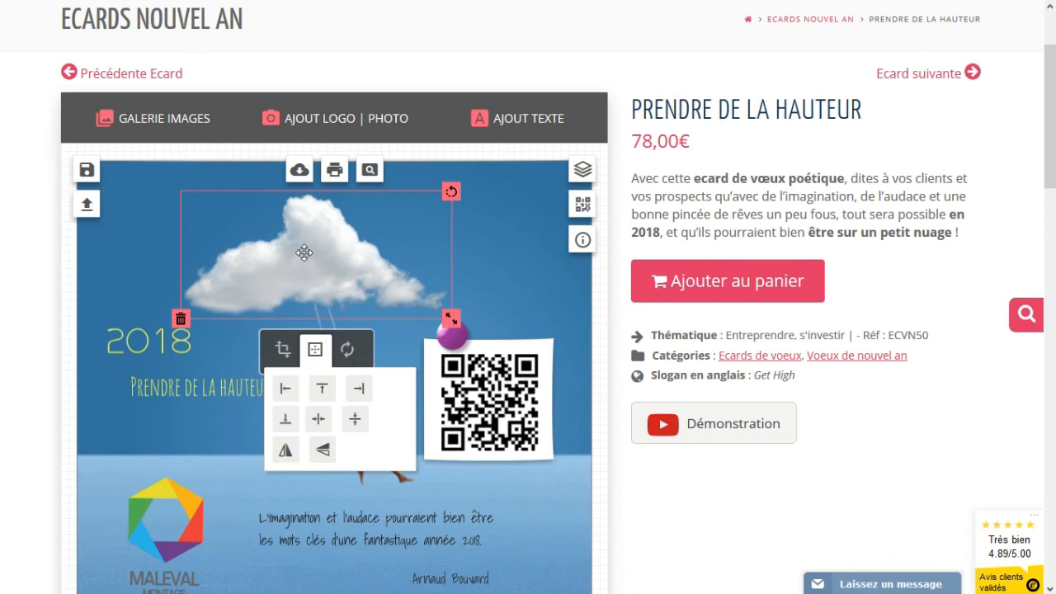
{"action": "left_click", "coordinate": [285, 454]}
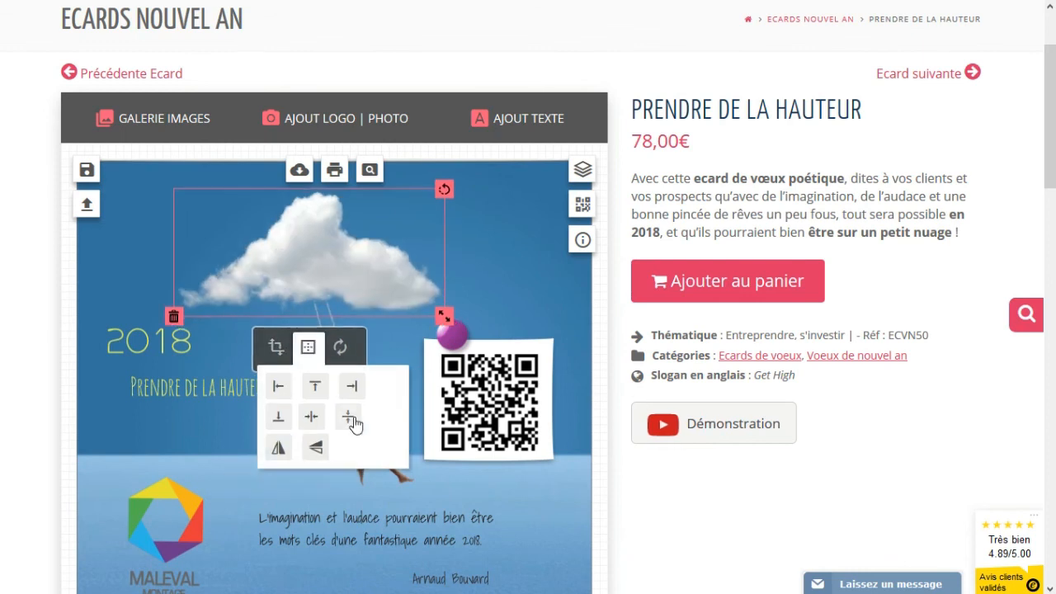
- Tilt the swinging girl image slightly and move it left beneath the cloud
{"action": "left_click", "coordinate": [392, 478]}
{"action": "left_click_drag", "start_coordinate": [391, 267], "coordinate": [356, 298]}
{"action": "left_click_drag", "start_coordinate": [1053, 158], "coordinate": [1053, 169]}
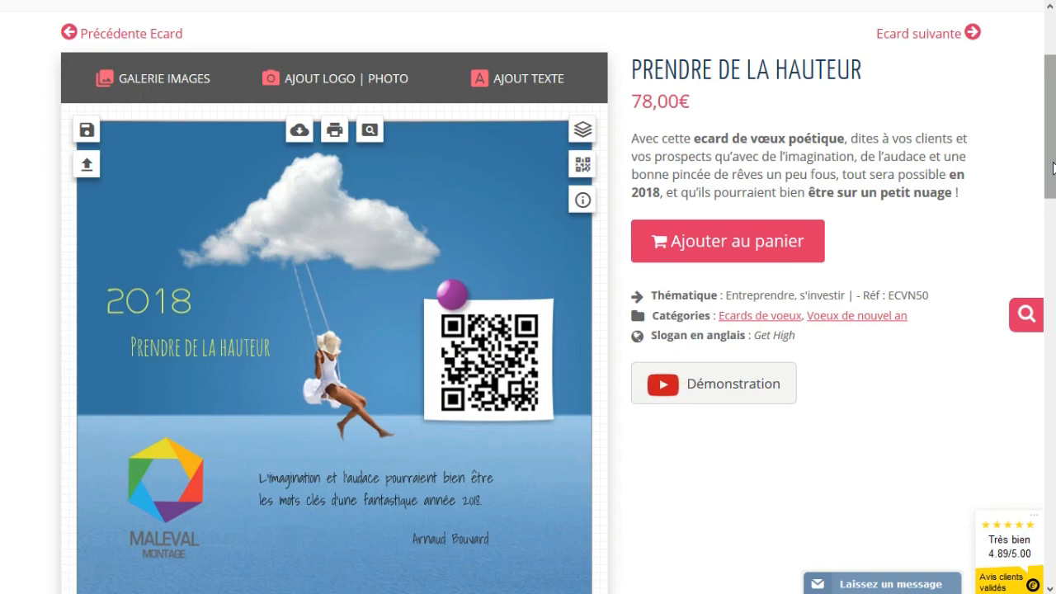
{"action": "scroll", "coordinate": [1053, 168], "scroll_direction": "down", "scroll_amount": 1}
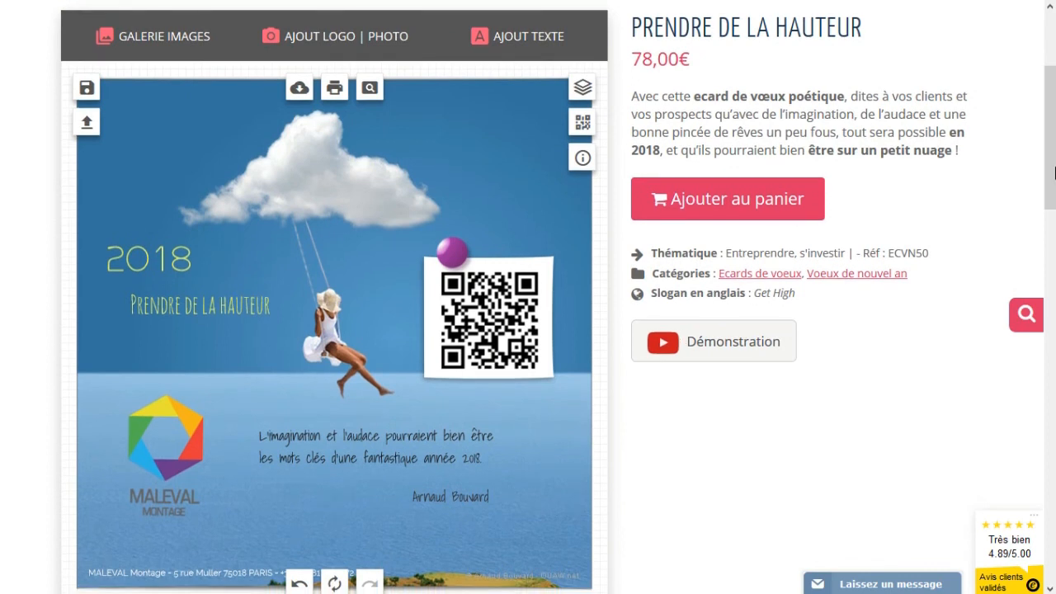